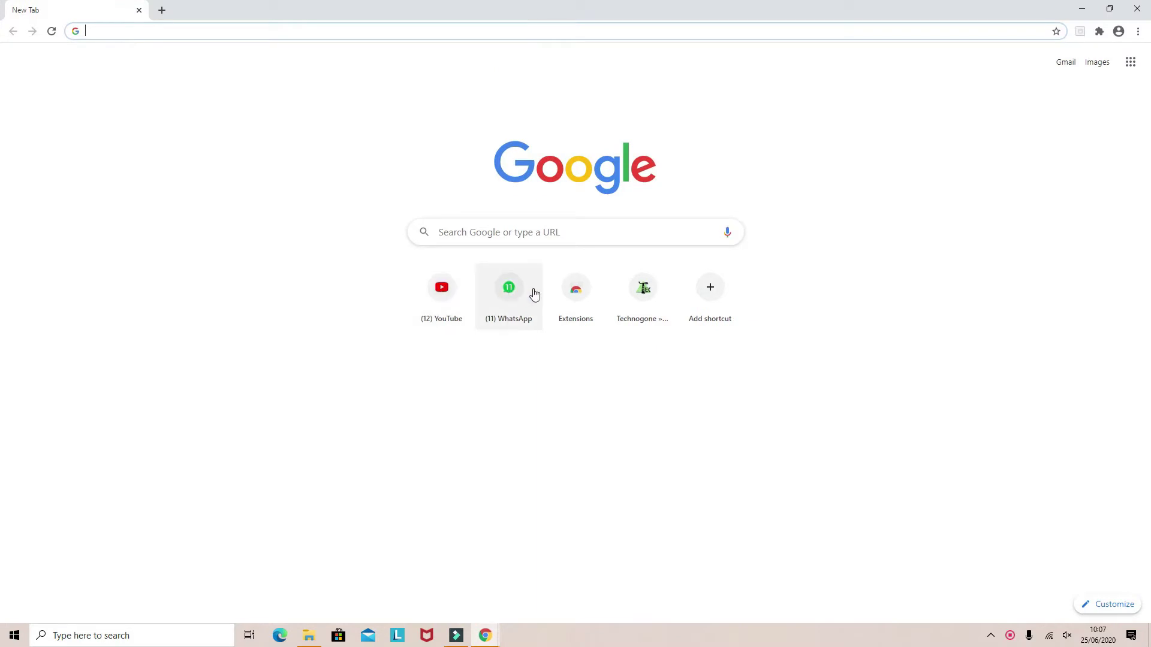
Open the Chrome Web Store extensions page from the New Tab shortcut and start signing in
left_click(571, 294)
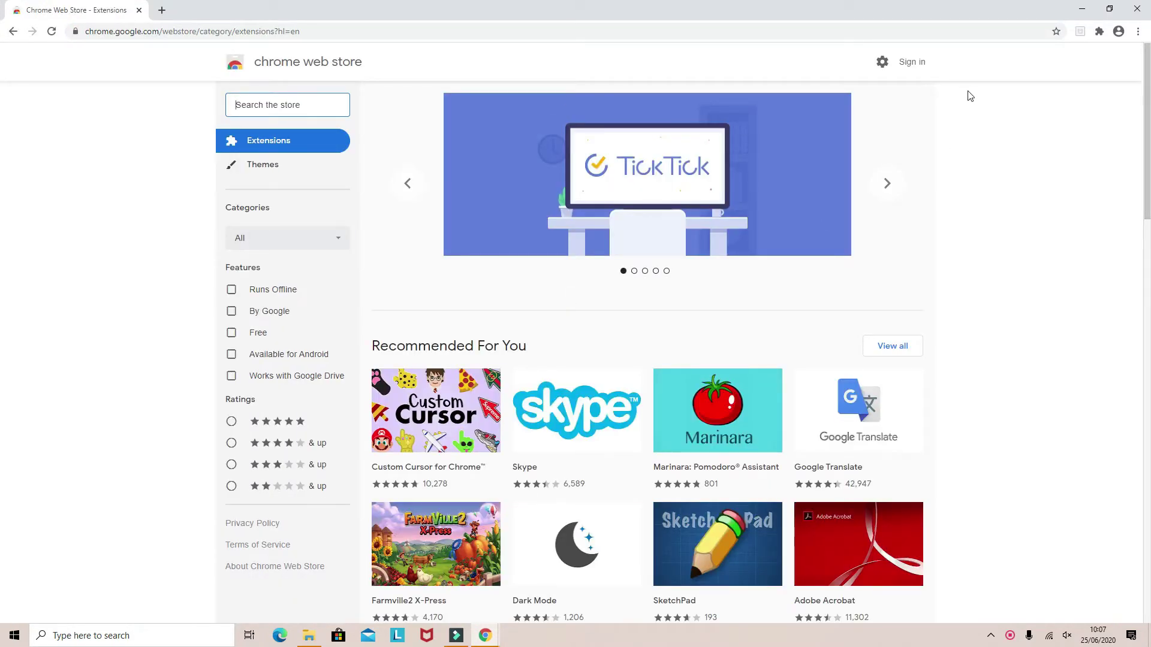
left_click(902, 67)
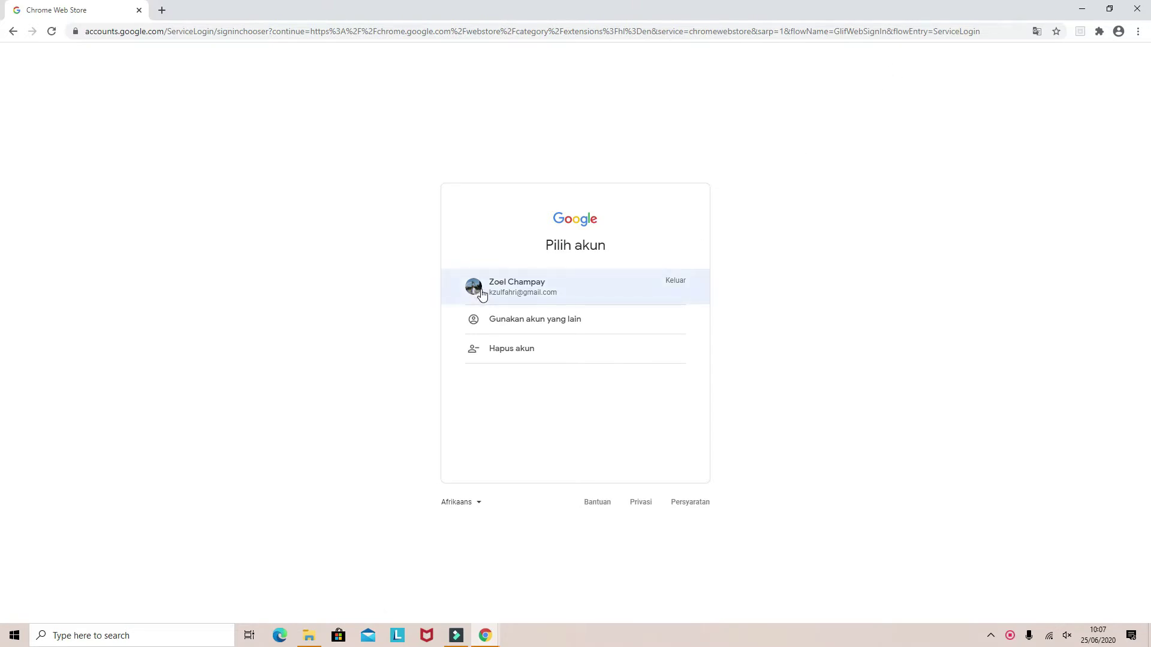
Sign in to the Web Store with a different account, using the suggested Gmail address and its password
left_click(492, 325)
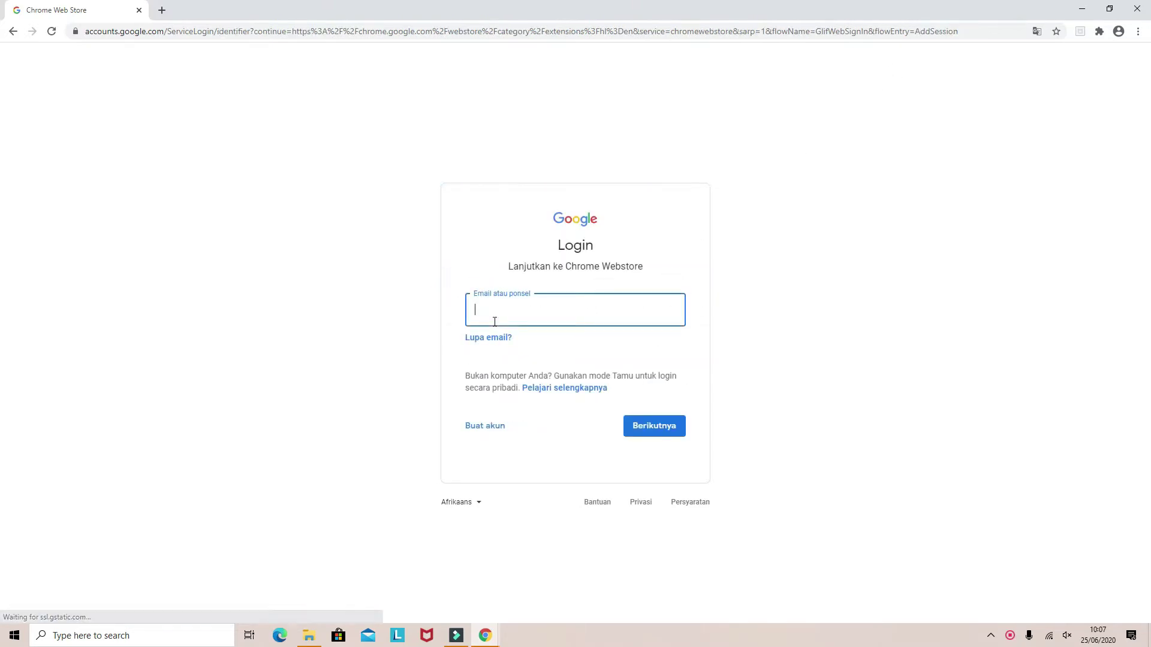
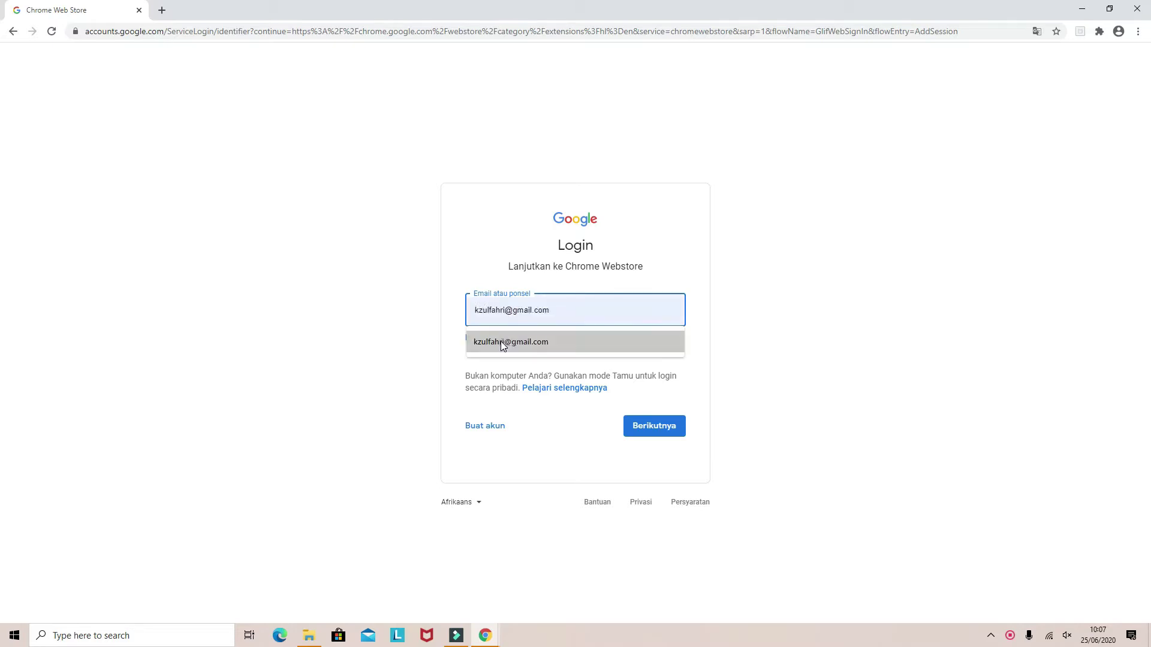
left_click(501, 341)
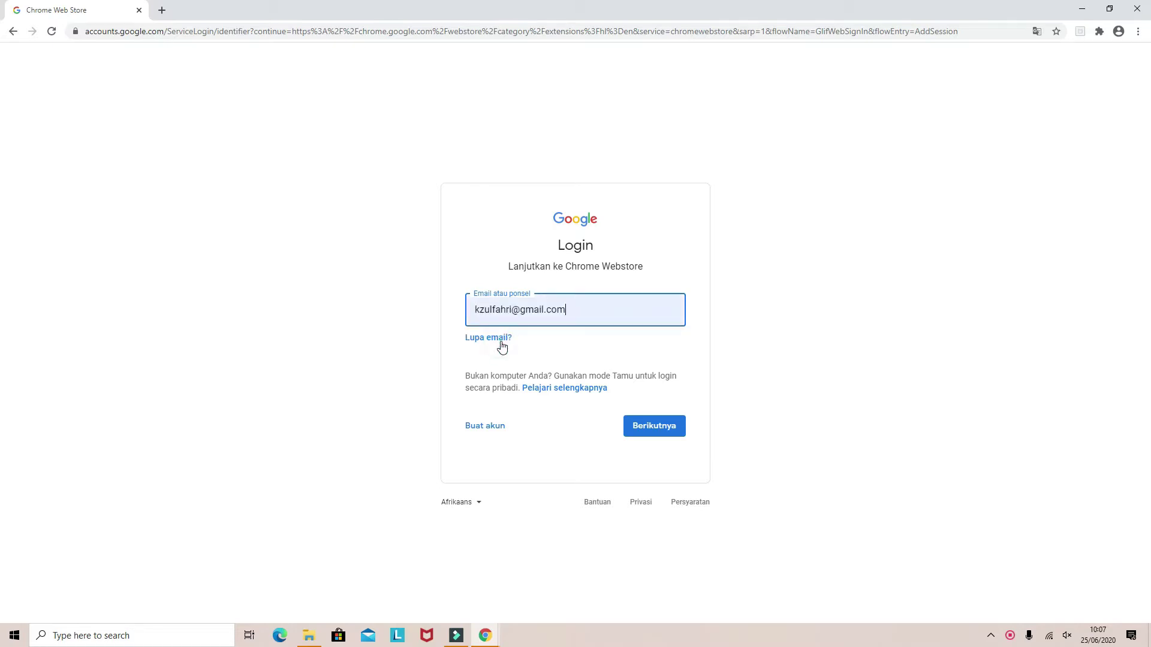
left_click(637, 426)
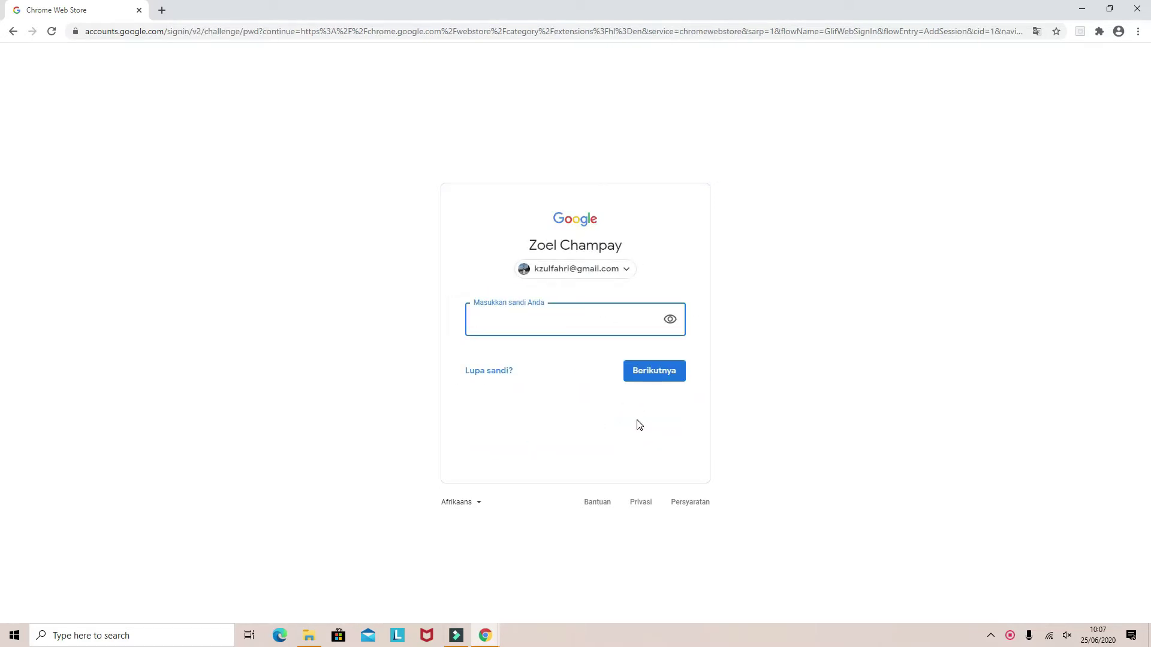
type("••")
key("BackSpace")
key("BackSpace")
type("••••••••••")
left_click(654, 374)
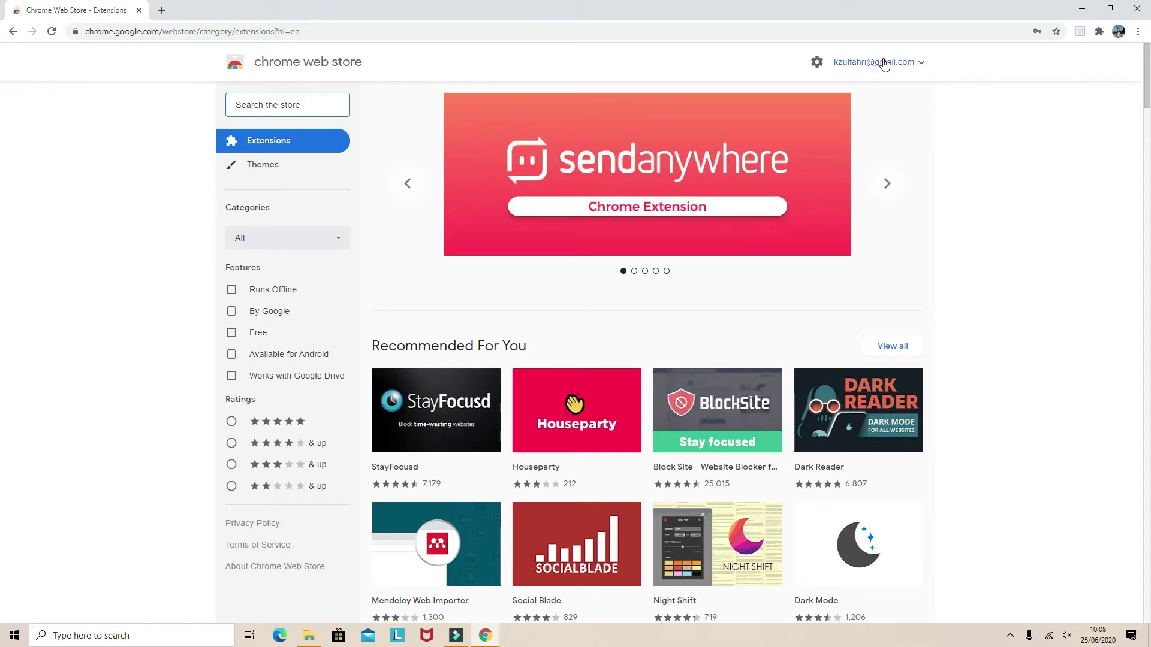
Open YouTube's home page from the shortcut tile in a new tab
left_click(165, 15)
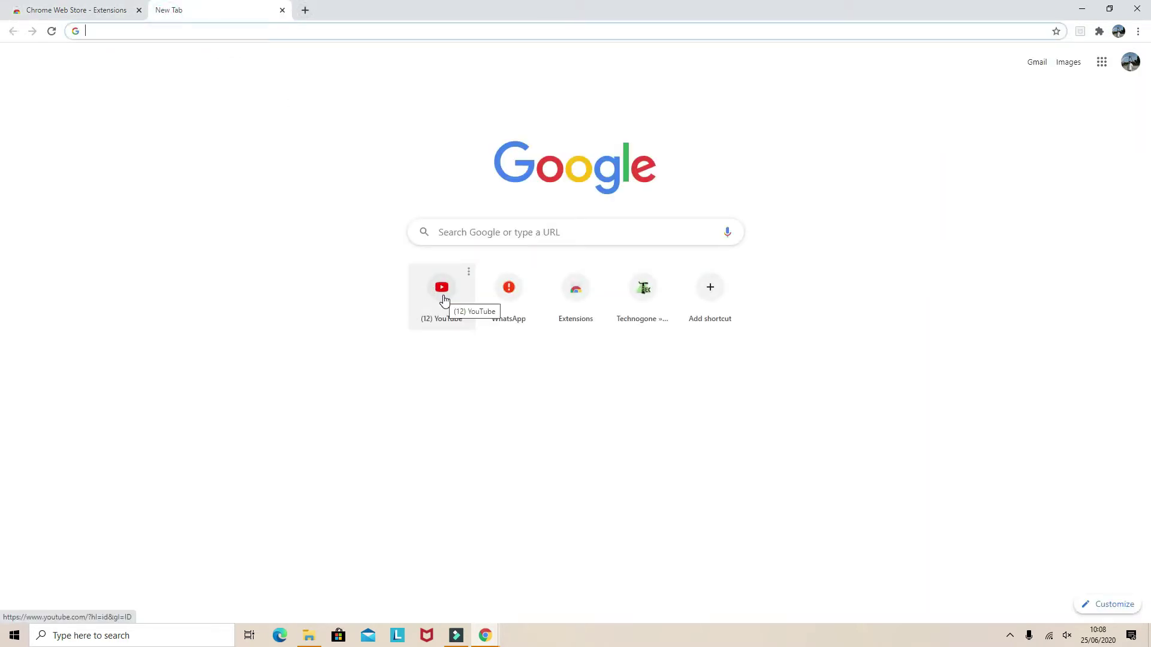
left_click(444, 299)
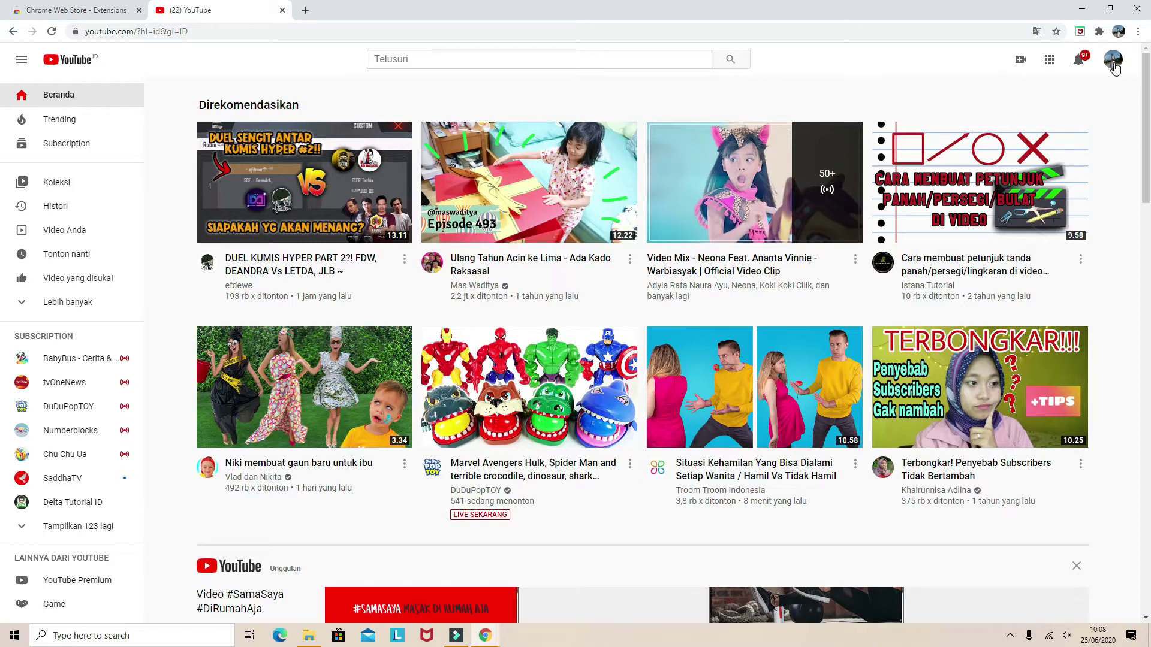
Go to the channel's Monetisasi page in YouTube Studio showing 0 subscribers and 0 watch hours
left_click(1113, 64)
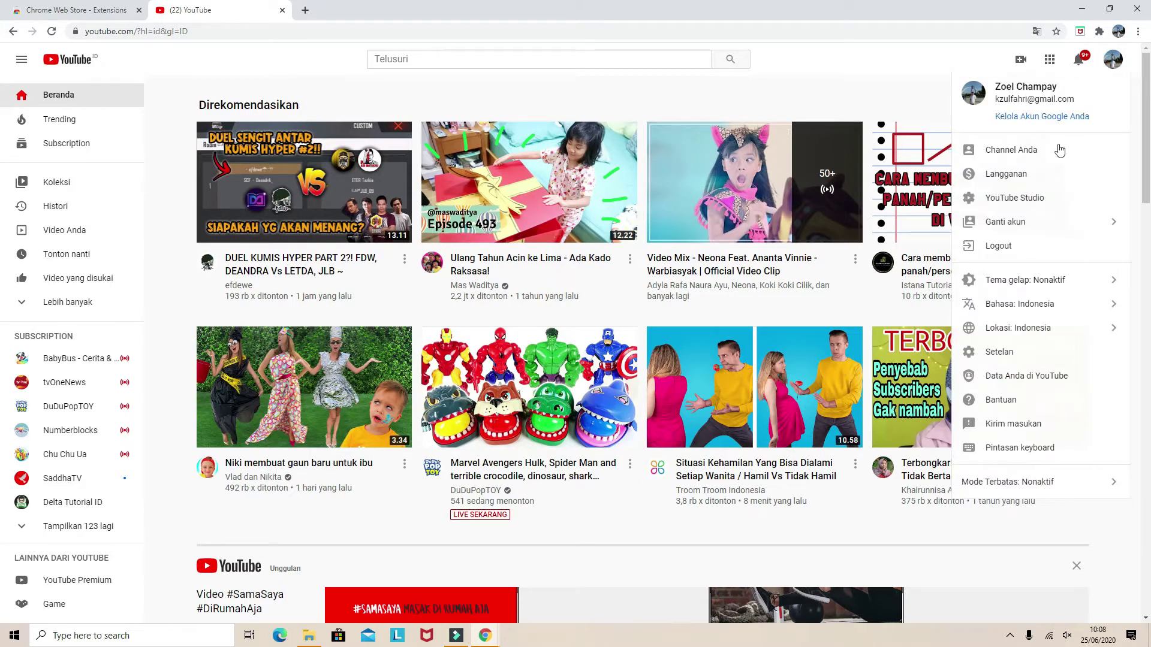
left_click(1015, 204)
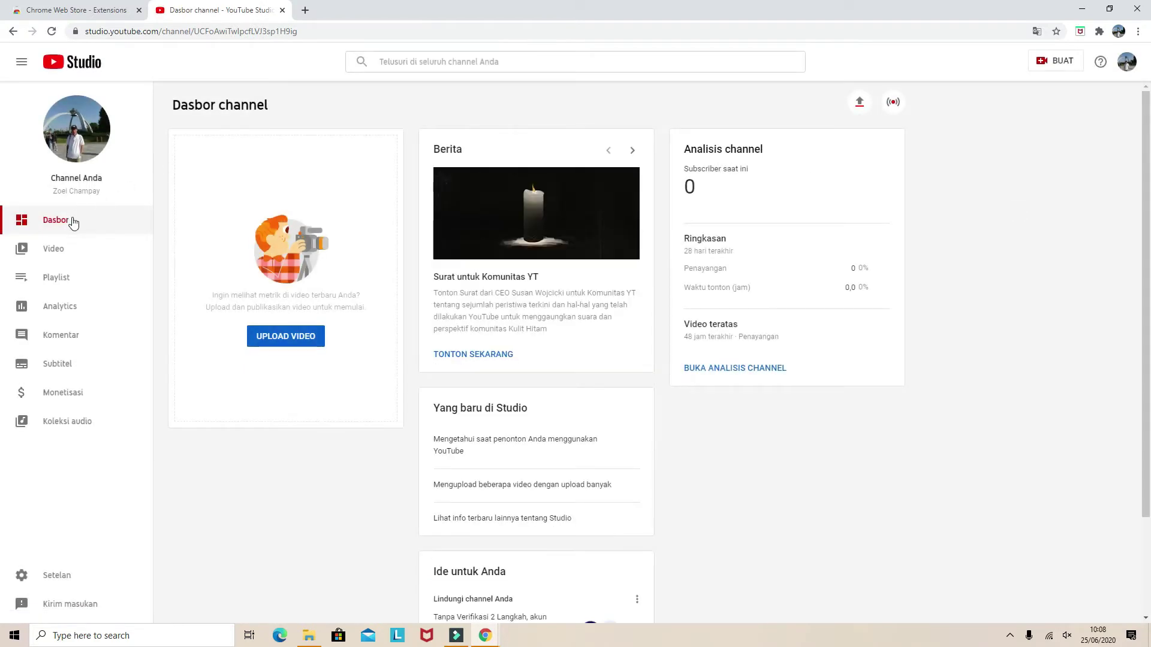
left_click(58, 401)
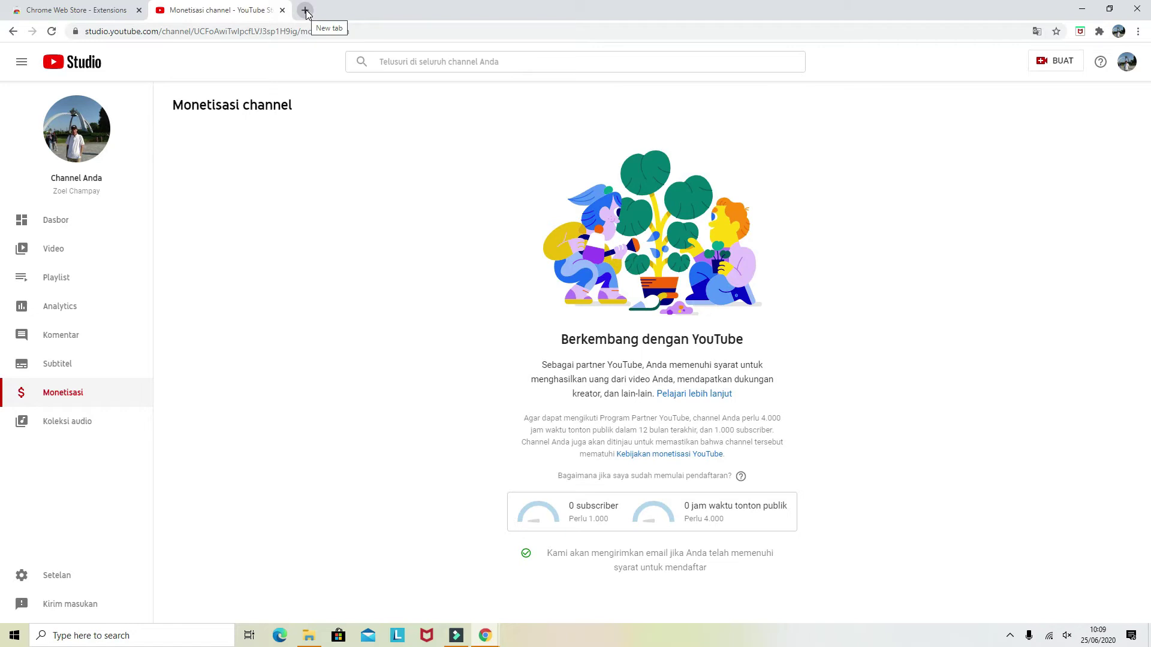
left_click(306, 11)
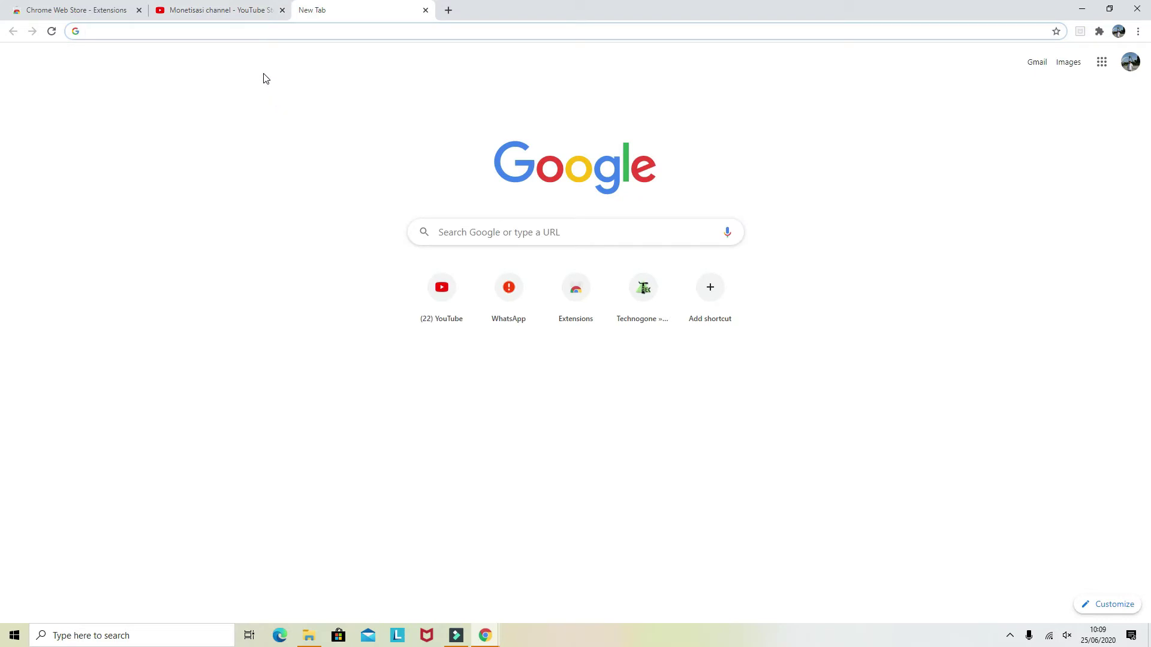
Search Google for 'gmail login', follow the Google sign-in result, then close that tab
type("gmail")
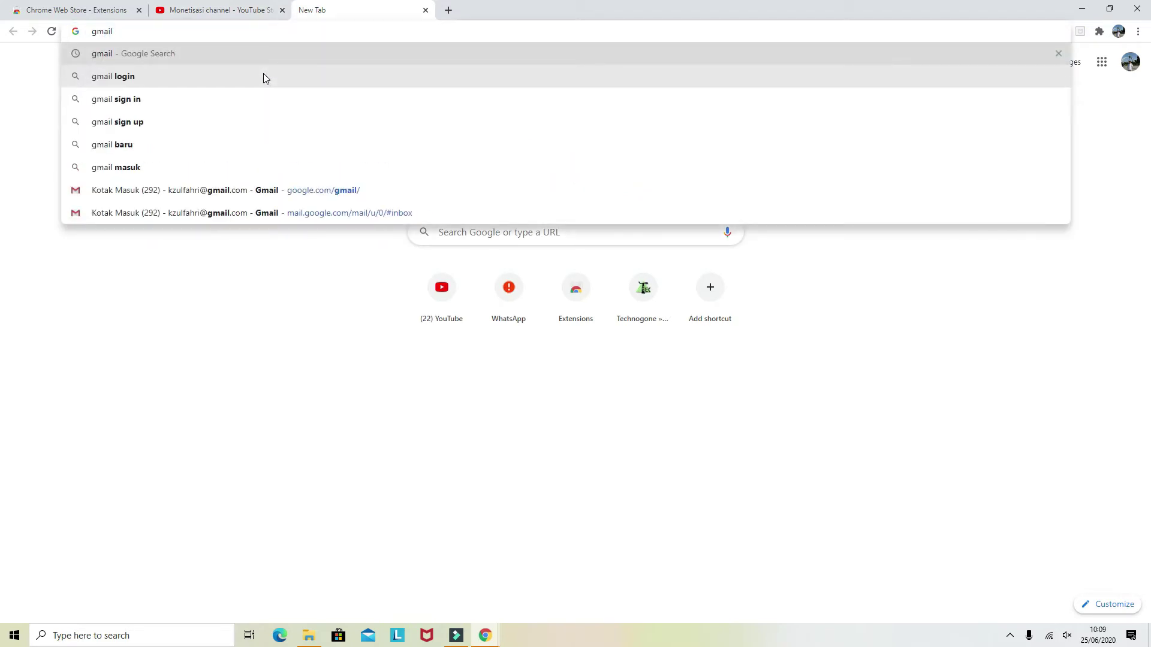
key("Down")
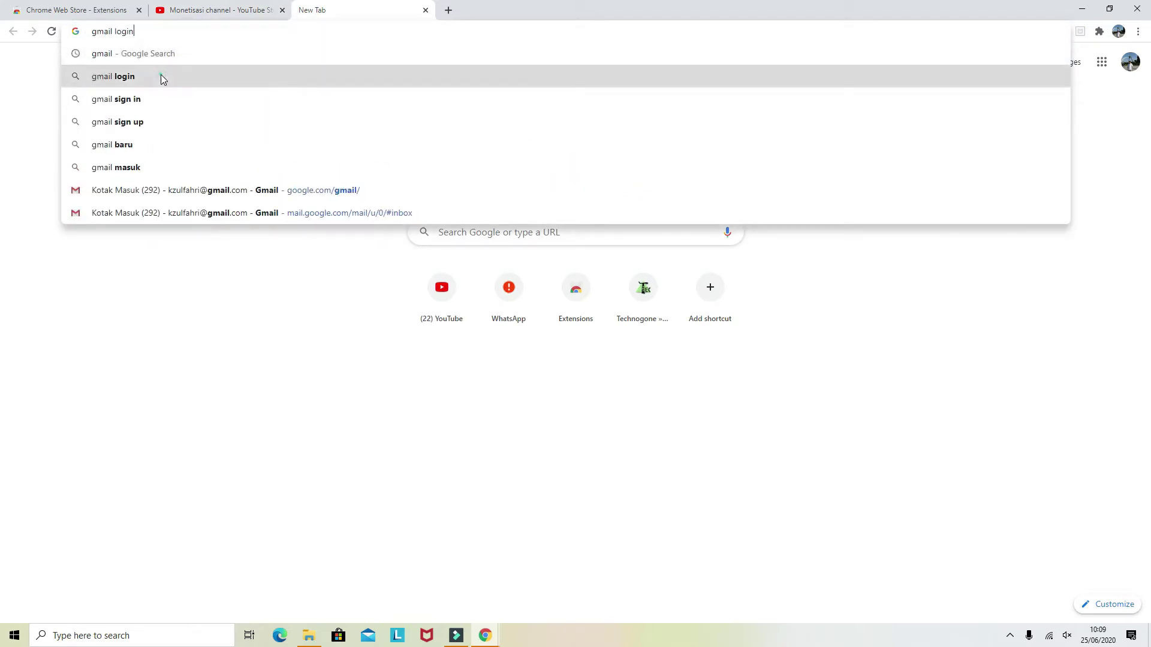
left_click(160, 76)
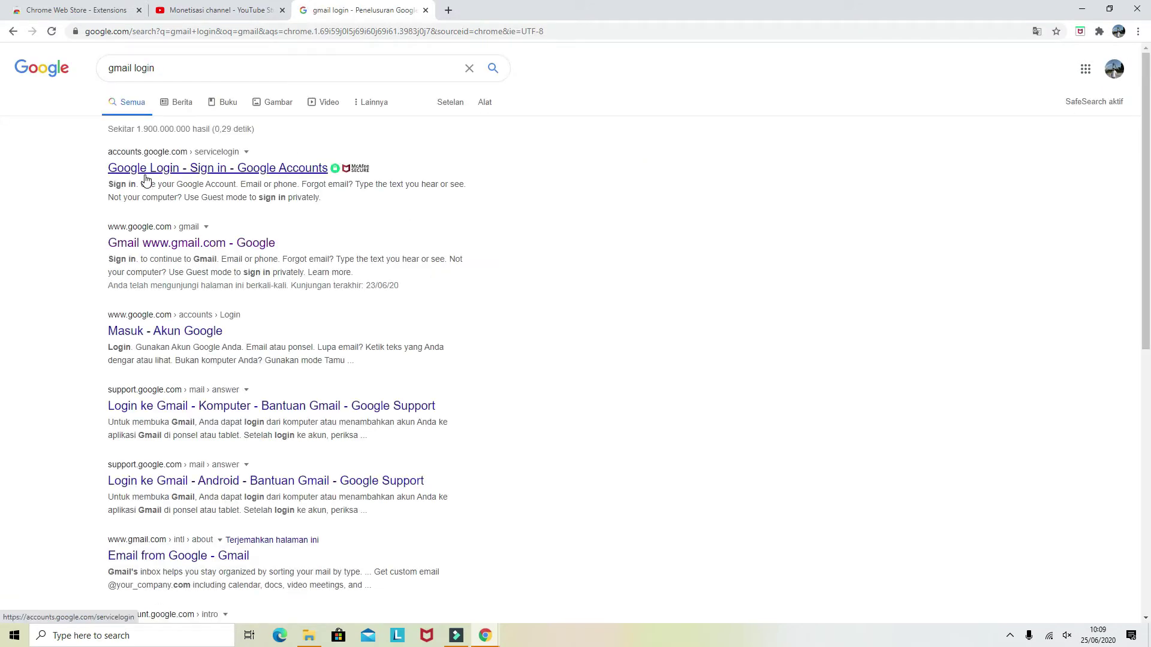
left_click(145, 169)
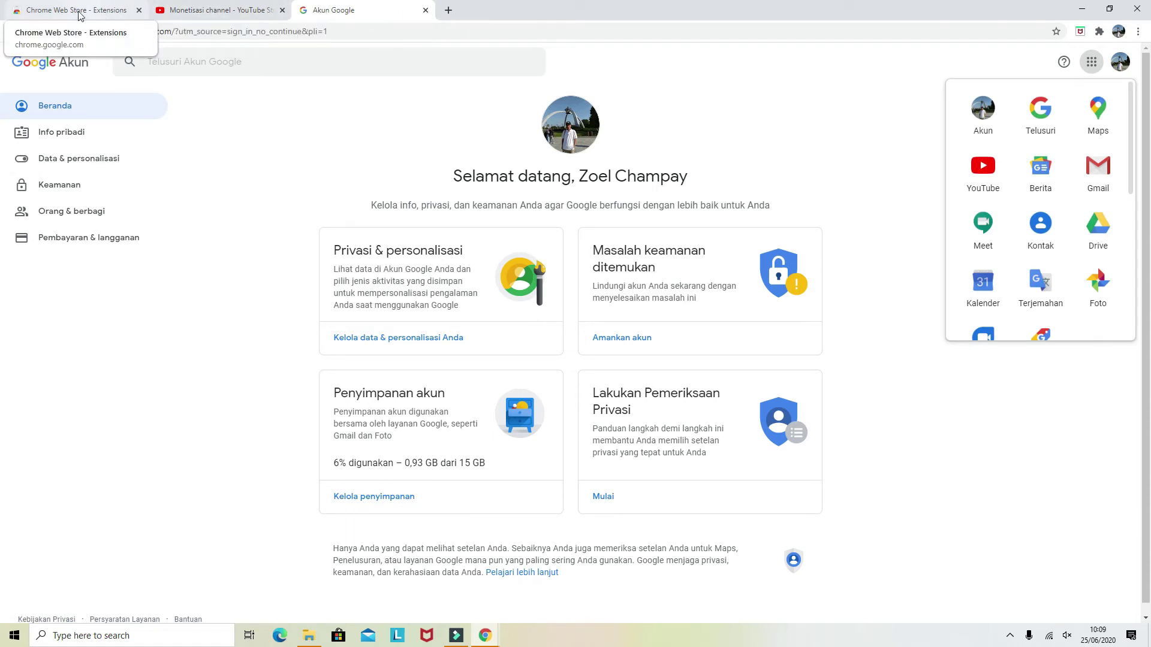
left_click(425, 11)
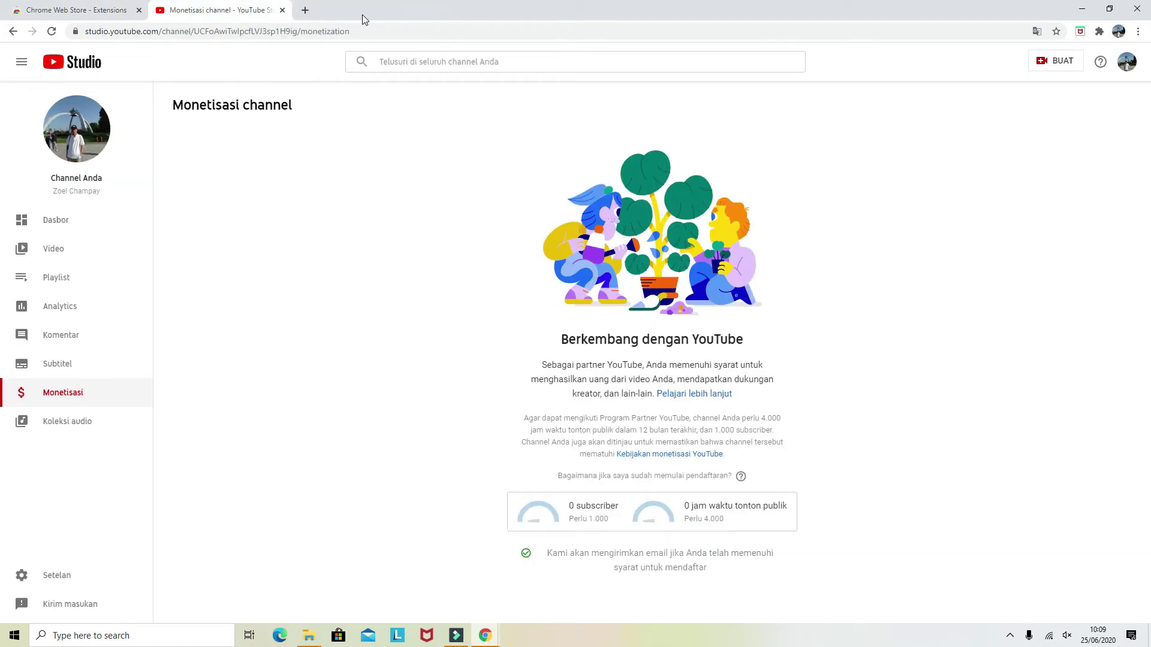
Search Google for 'gmail' in a new tab and open Gmail from the results
left_click(305, 10)
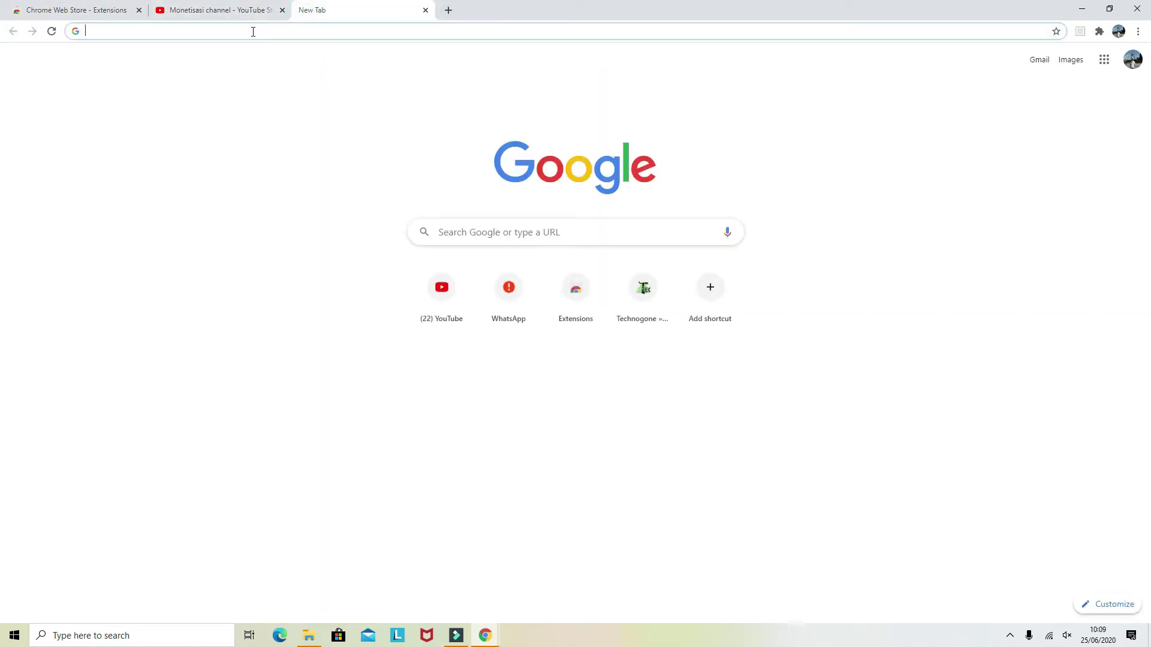
type("gmail l")
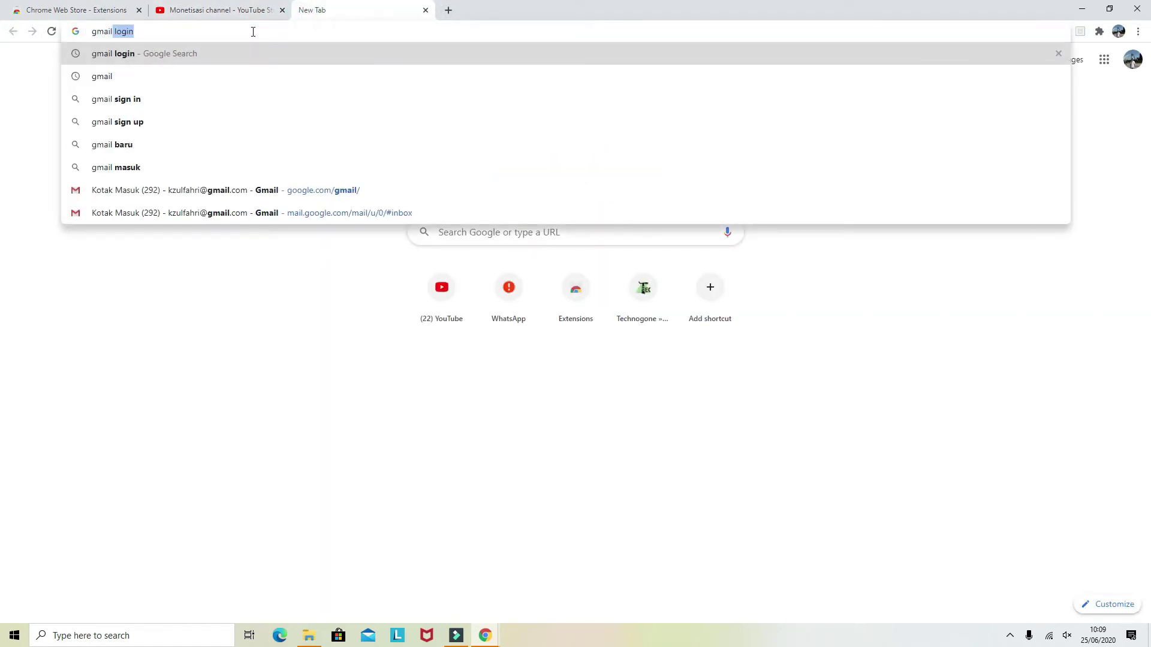
key("Delete")
key("Return")
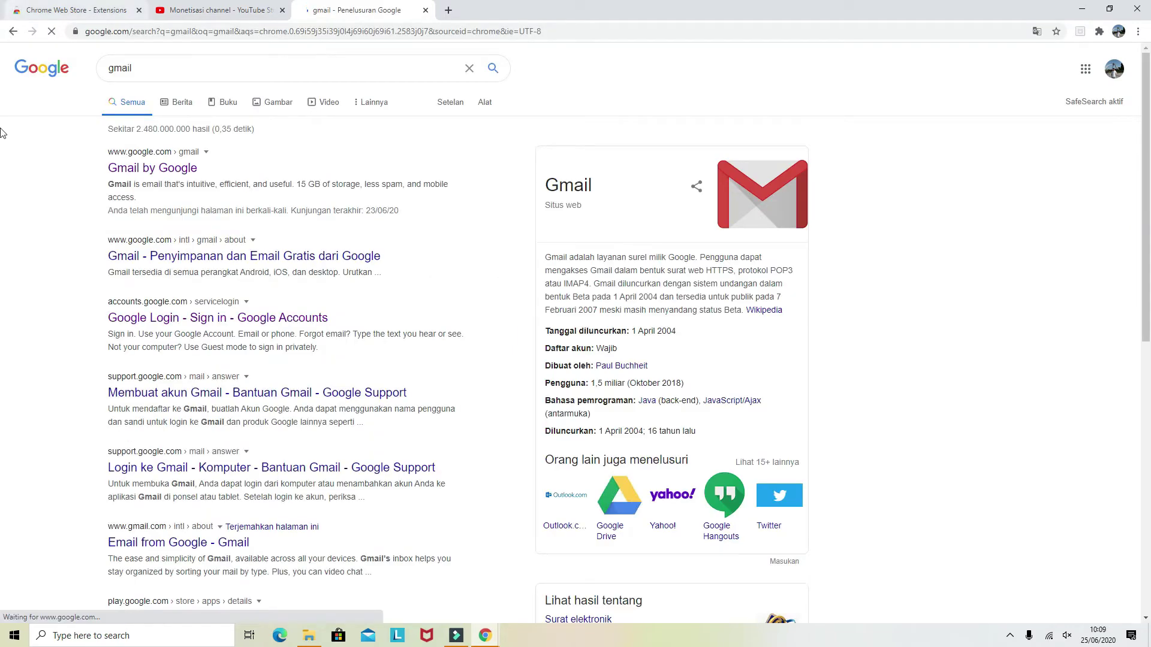
left_click(168, 169)
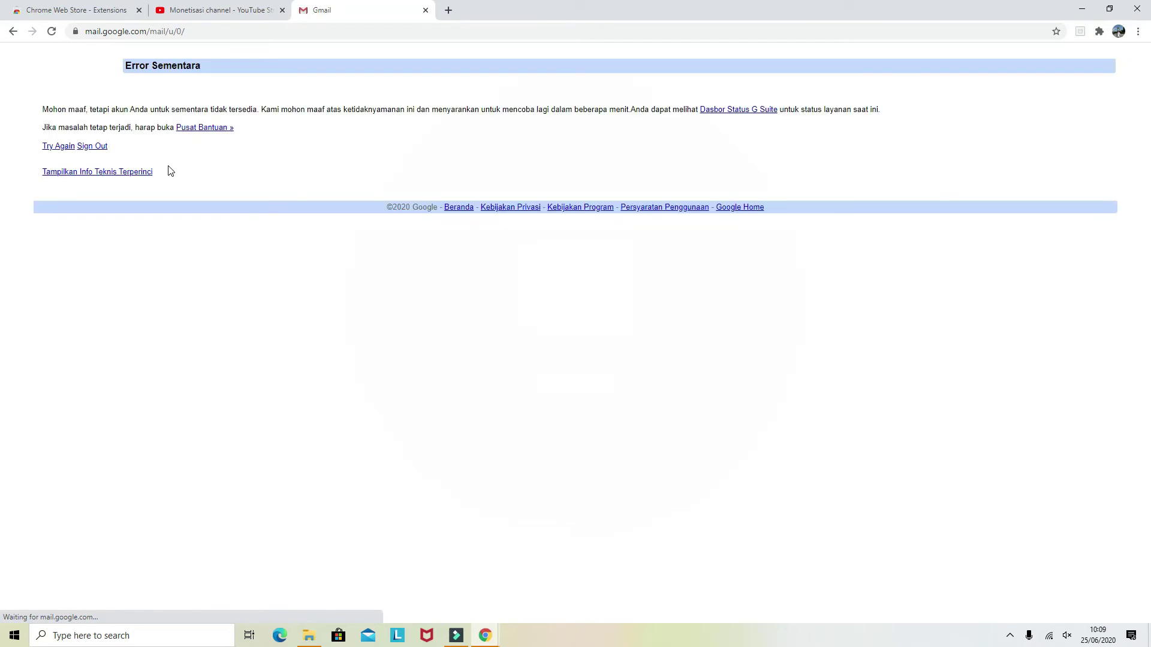
Reload Gmail past the temporary error and open the Google AdSense 'Selamat datang!' email
left_click(50, 33)
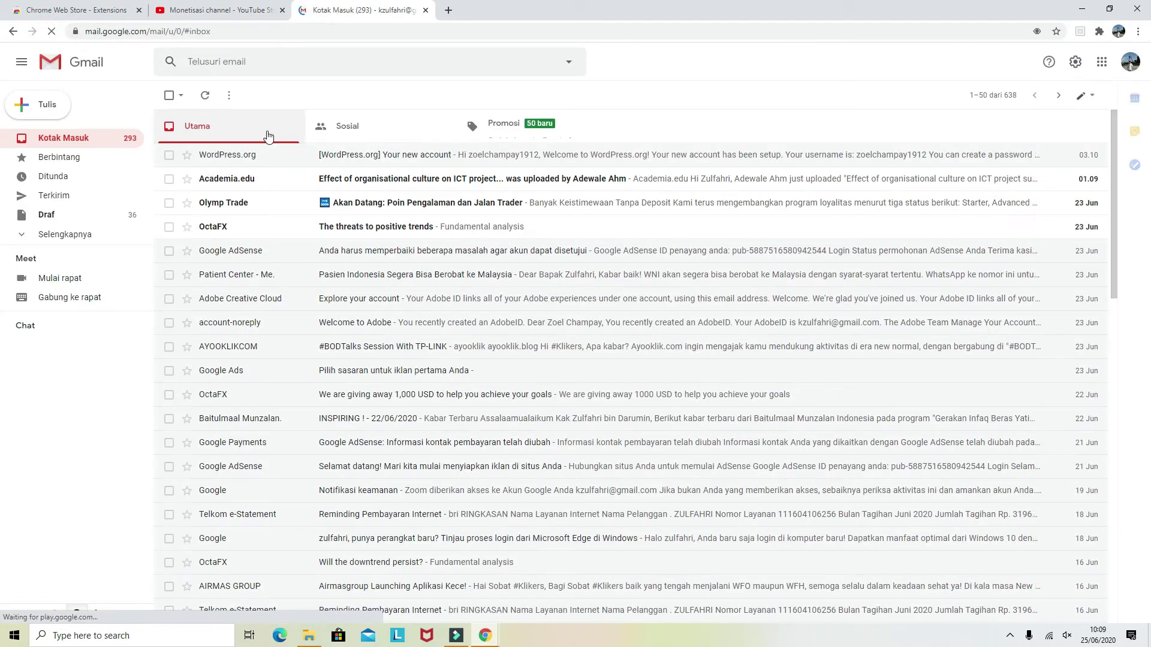
scroll(449, 370, "down", 2)
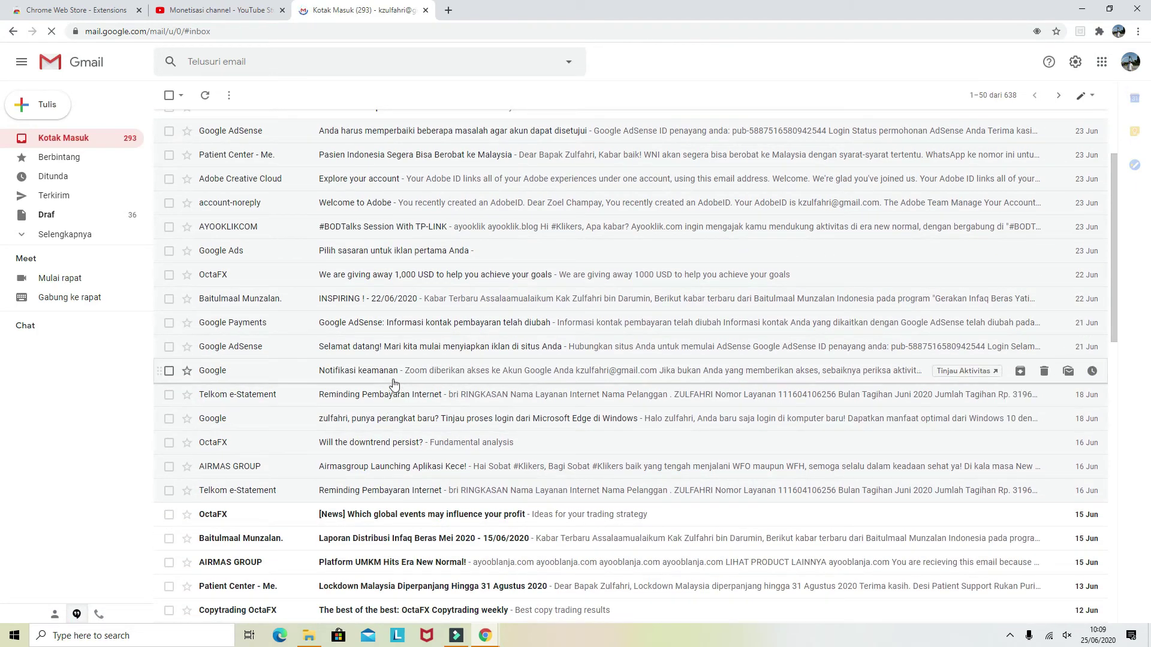
left_click(393, 353)
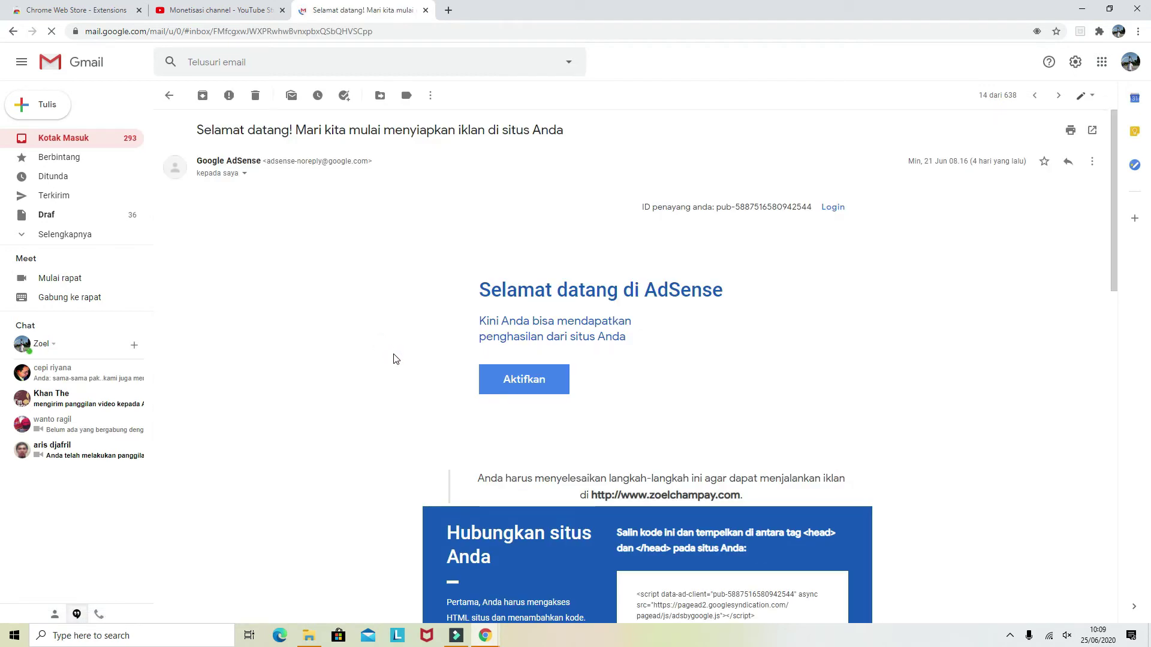
Scroll through the AdSense welcome email and follow its Aktifkan activation link
scroll(393, 359, "down", 3)
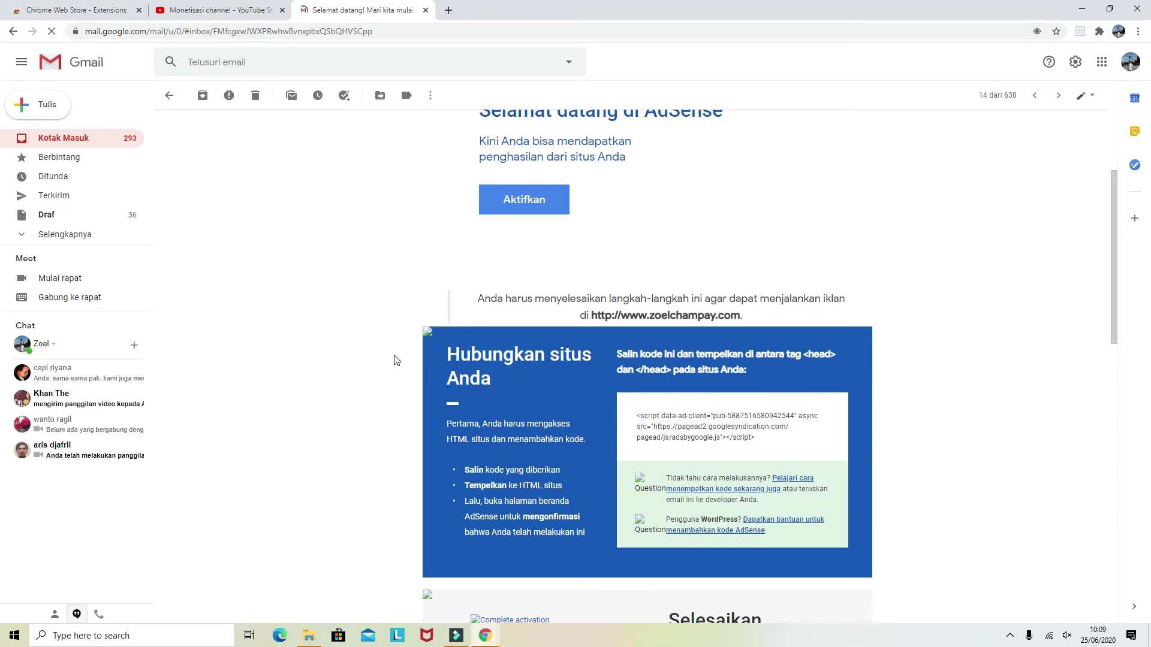
scroll(394, 360, "down", 3)
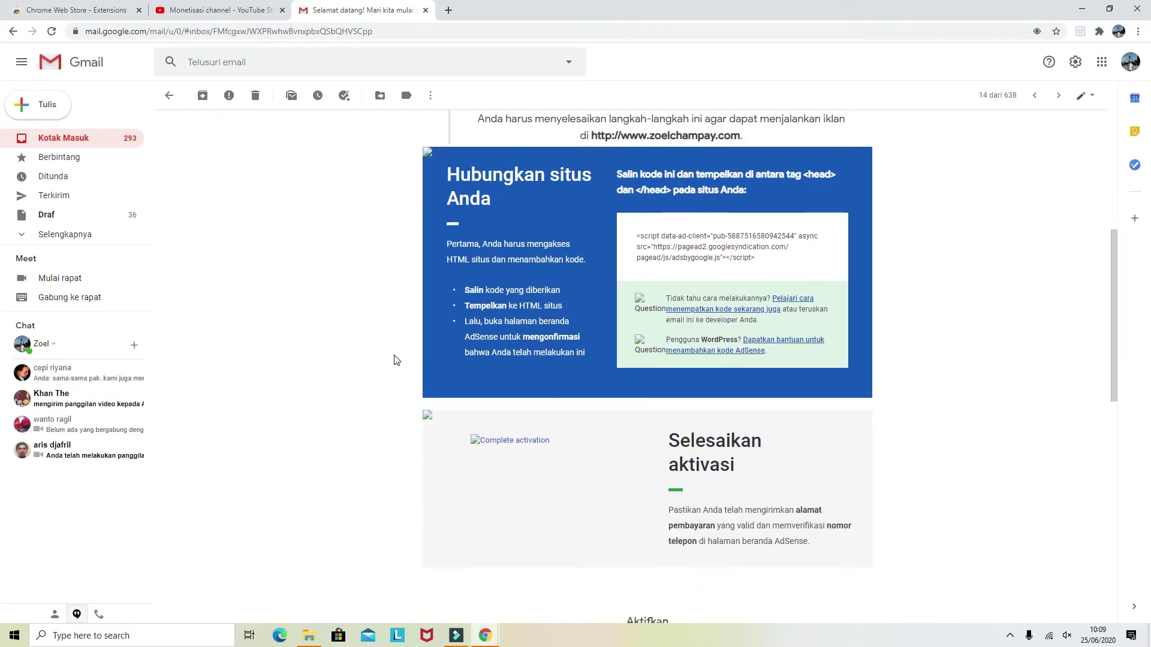
scroll(396, 360, "down", 1)
scroll(393, 360, "down", 3)
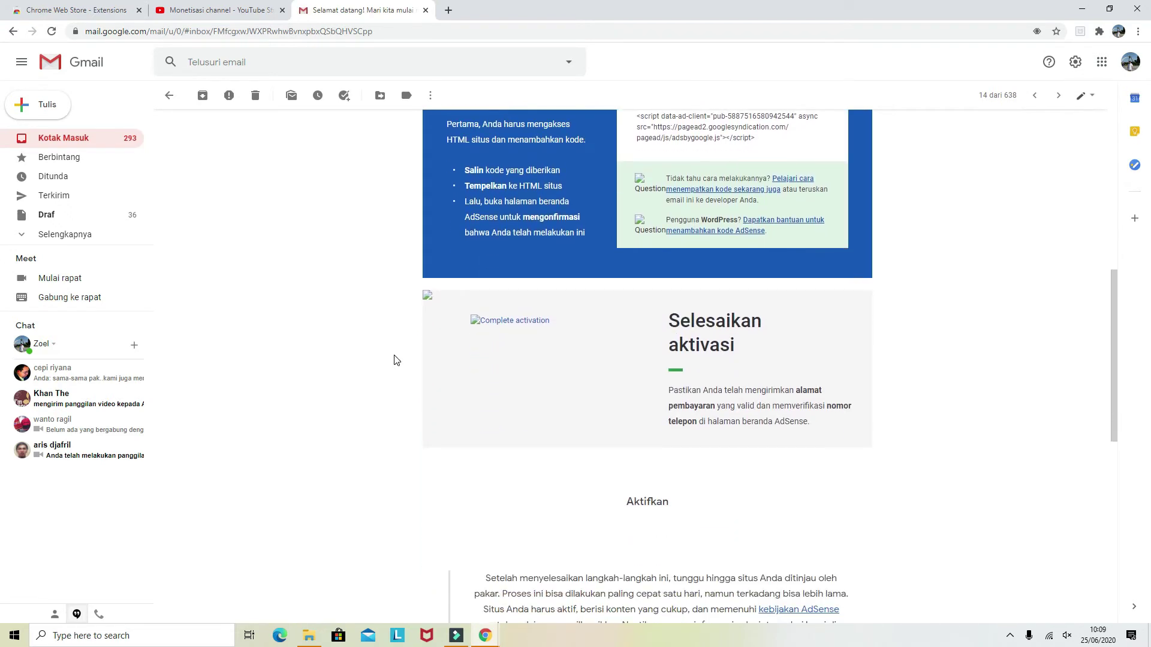
scroll(393, 359, "down", 2)
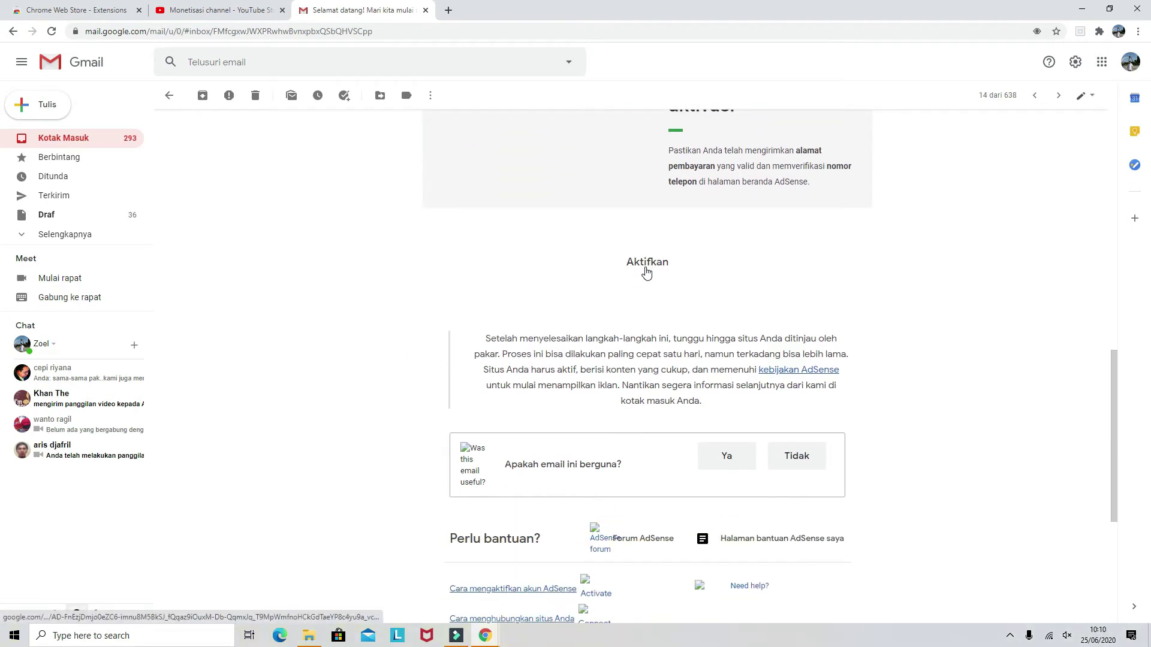
scroll(646, 272, "up", 3)
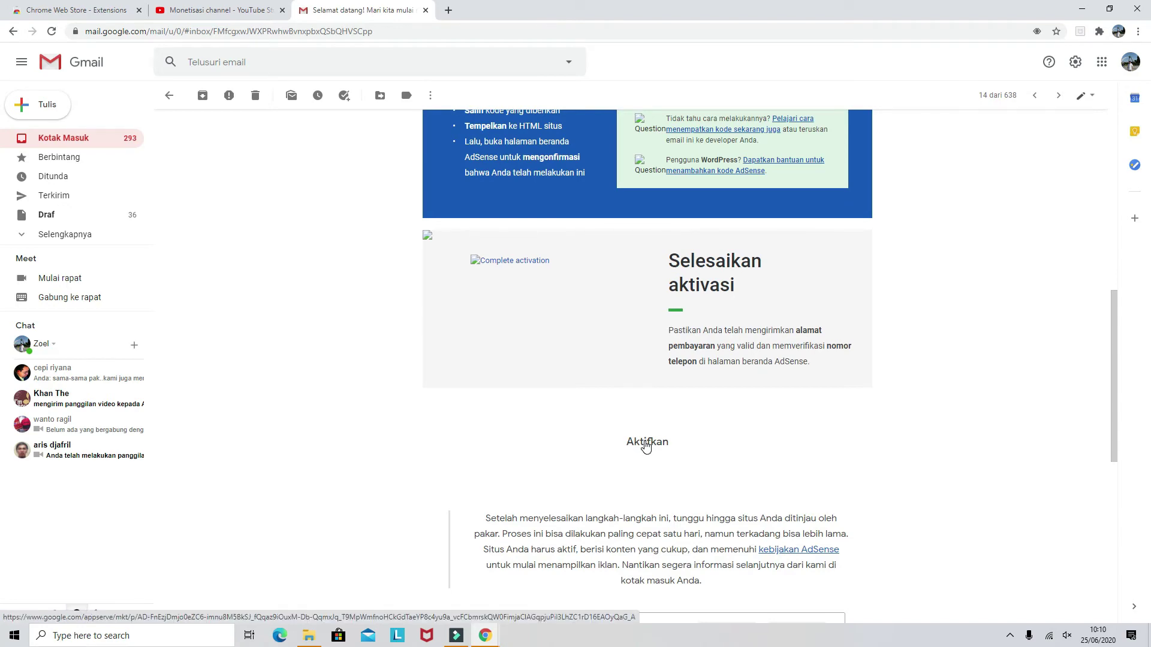
scroll(647, 446, "up", 5)
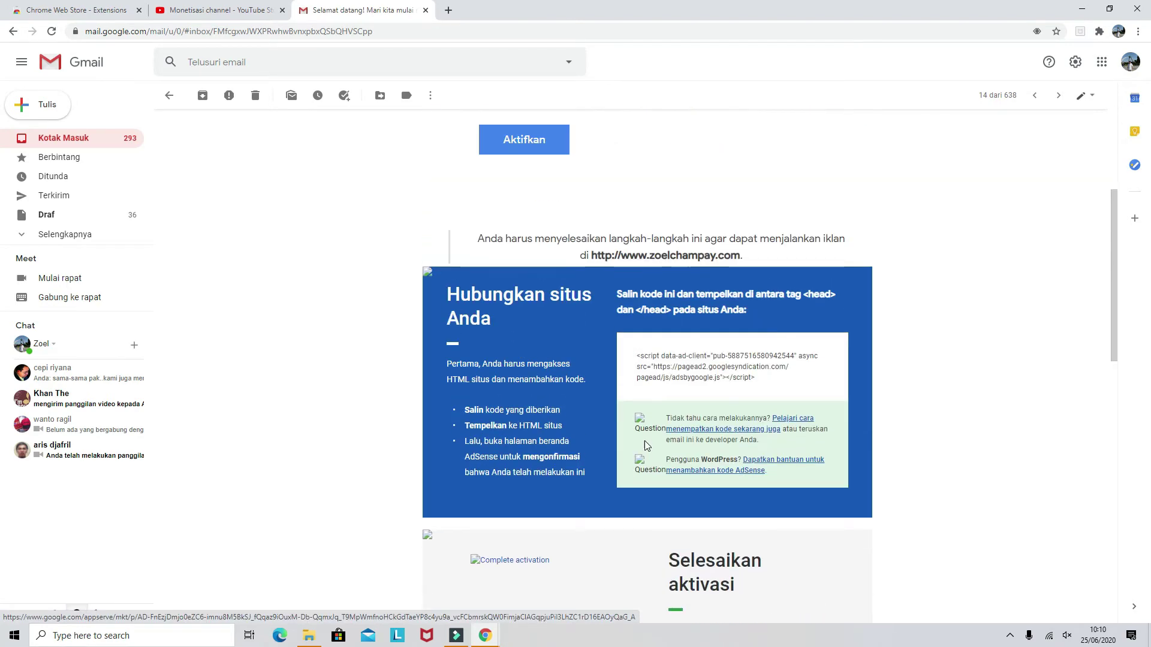
scroll(645, 443, "down", 5)
left_click(645, 442)
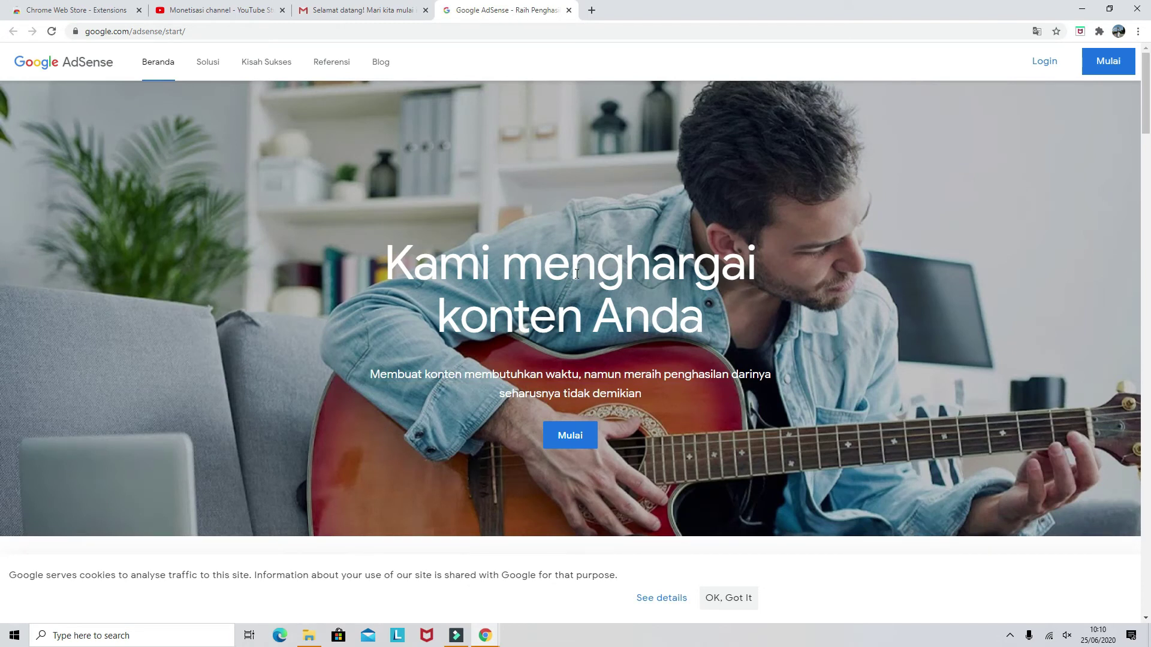
Start the AdSense sign-up with Mulai to bring up the website and email form
left_click(570, 429)
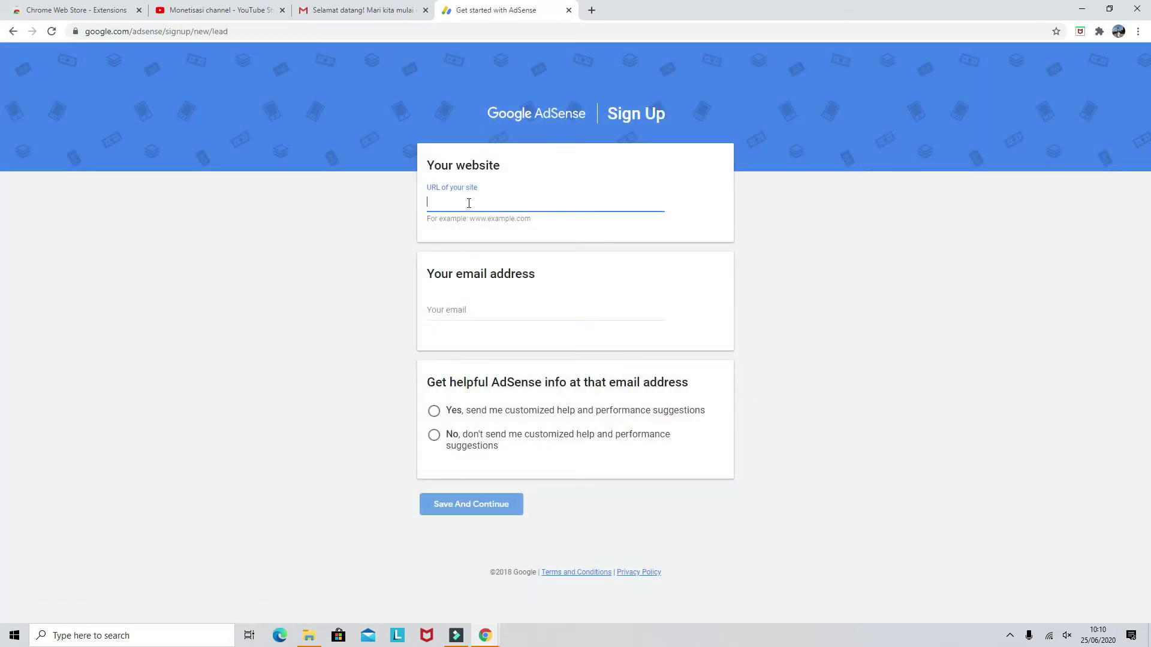
Copy the YouTube Studio monetisation page's URL from the address bar, then return to the AdSense tab
left_click(246, 17)
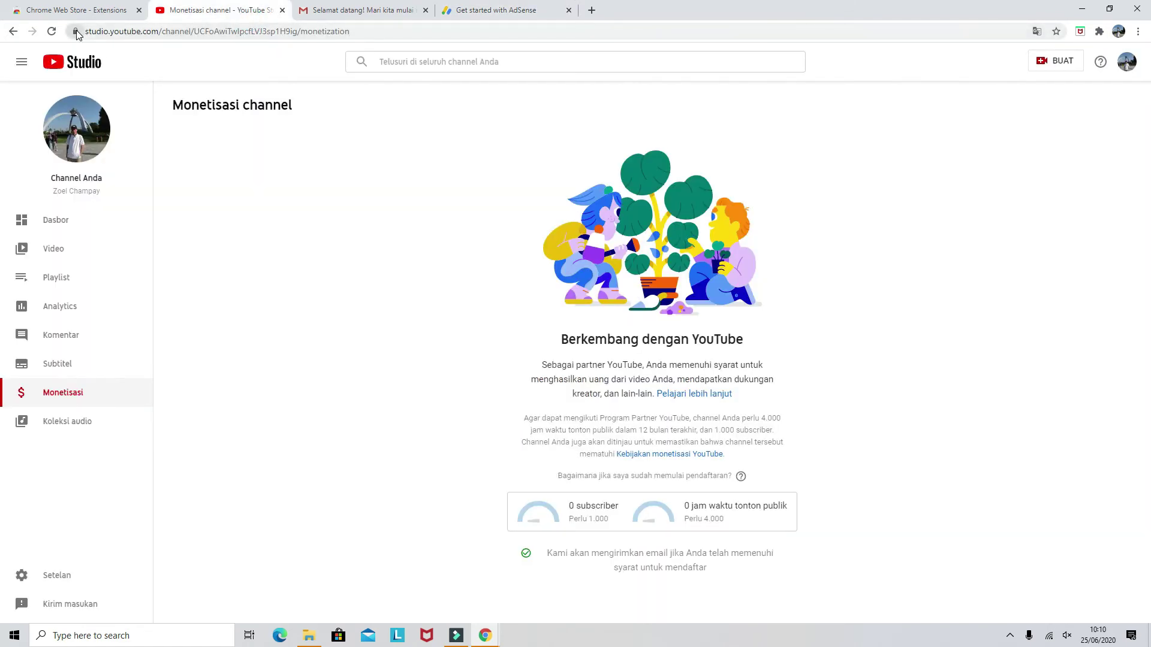
left_click(76, 31)
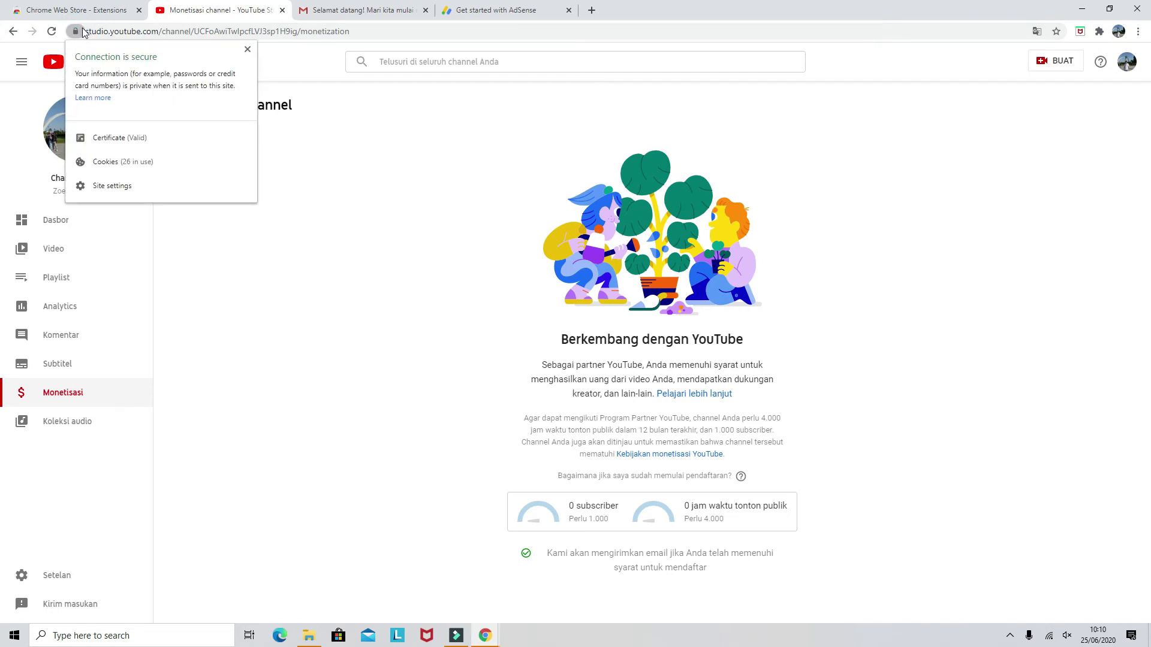
left_click(88, 34)
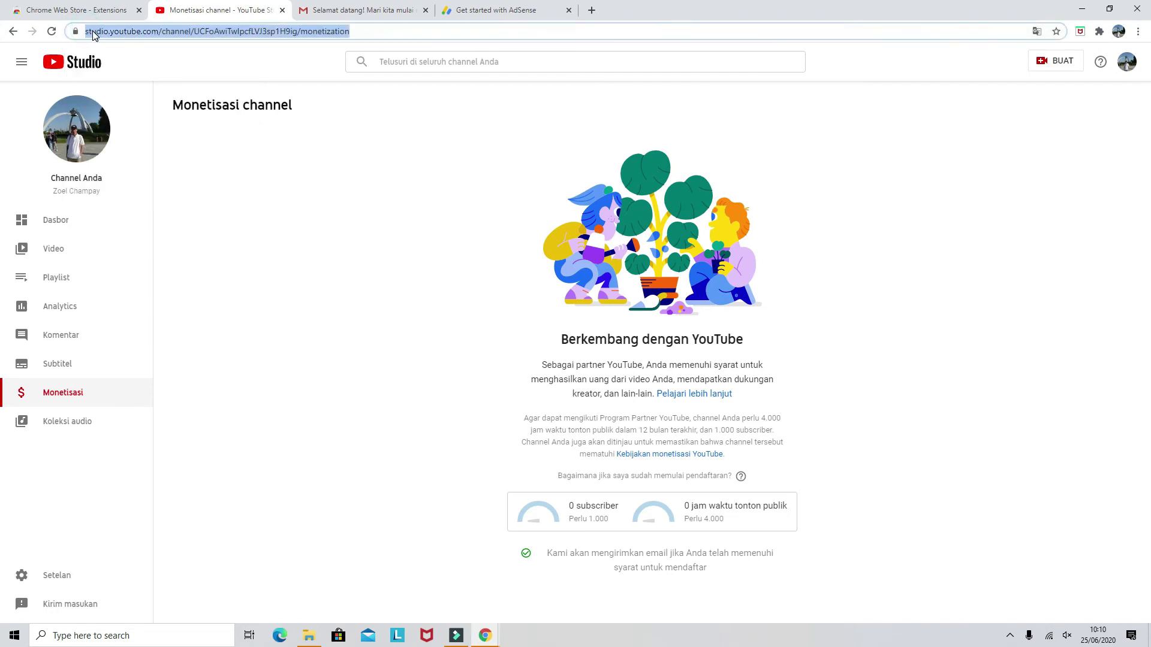
left_click(458, 11)
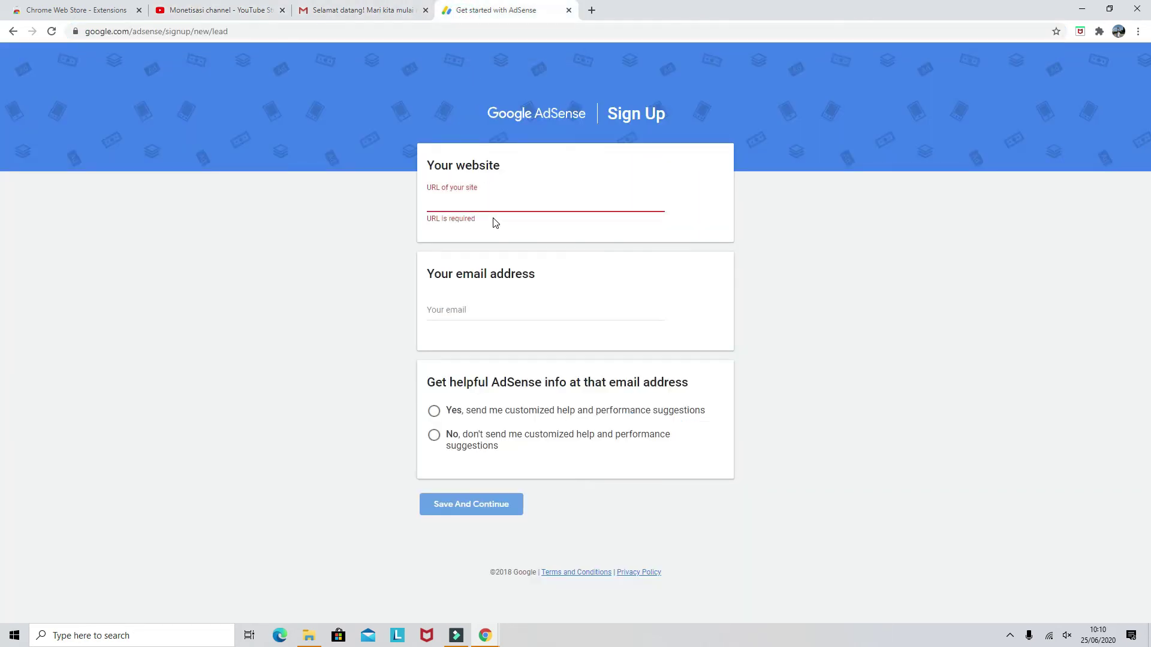
key("ctrl+v")
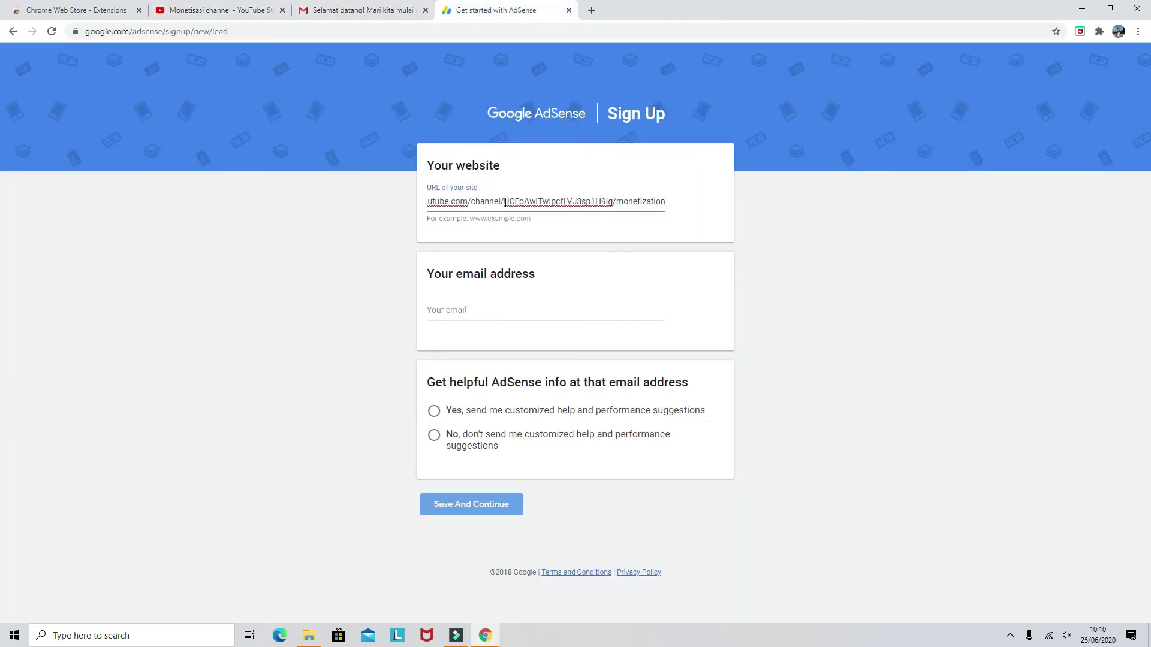
left_click(505, 203)
key("BackSpace")
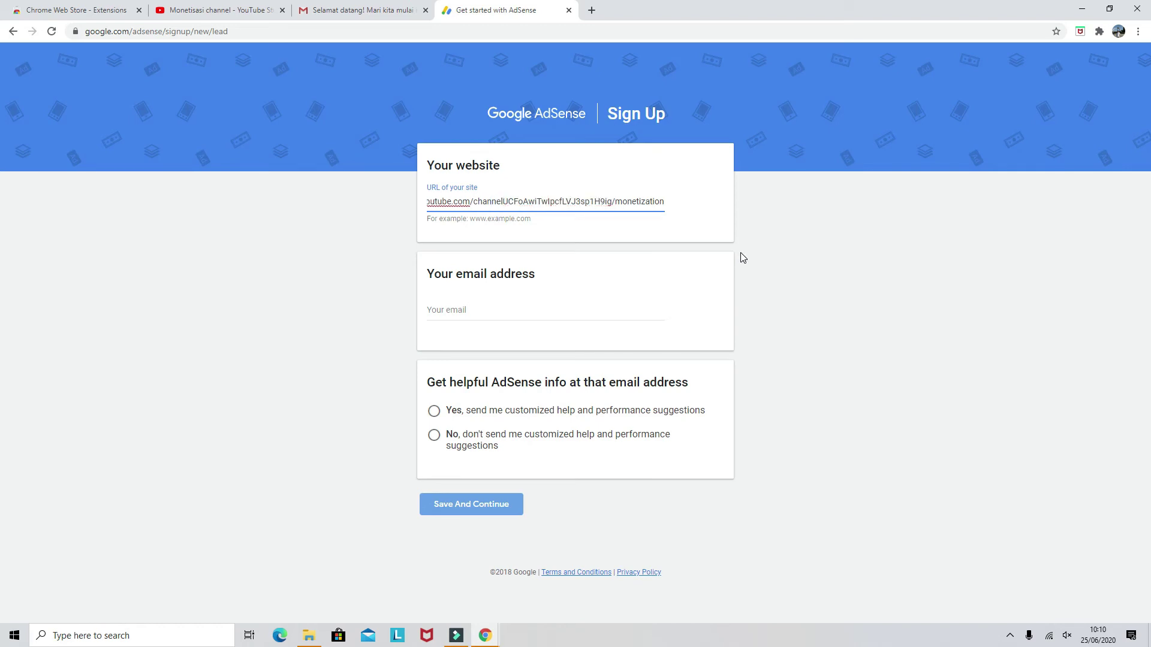
key("BackSpace")
key("BackSpace")
key("BackSpace")
key("BackSpace")
key("BackSpace")
key("BackSpace")
key("BackSpace")
key("BackSpace")
key("BackSpace")
key("BackSpace")
key("BackSpace")
key("BackSpace")
key("BackSpace")
key("BackSpace")
key("BackSpace")
key("BackSpace")
key("BackSpace")
key("BackSpace")
key("BackSpace")
key("BackSpace")
key("BackSpace")
key("BackSpace")
key("BackSpace")
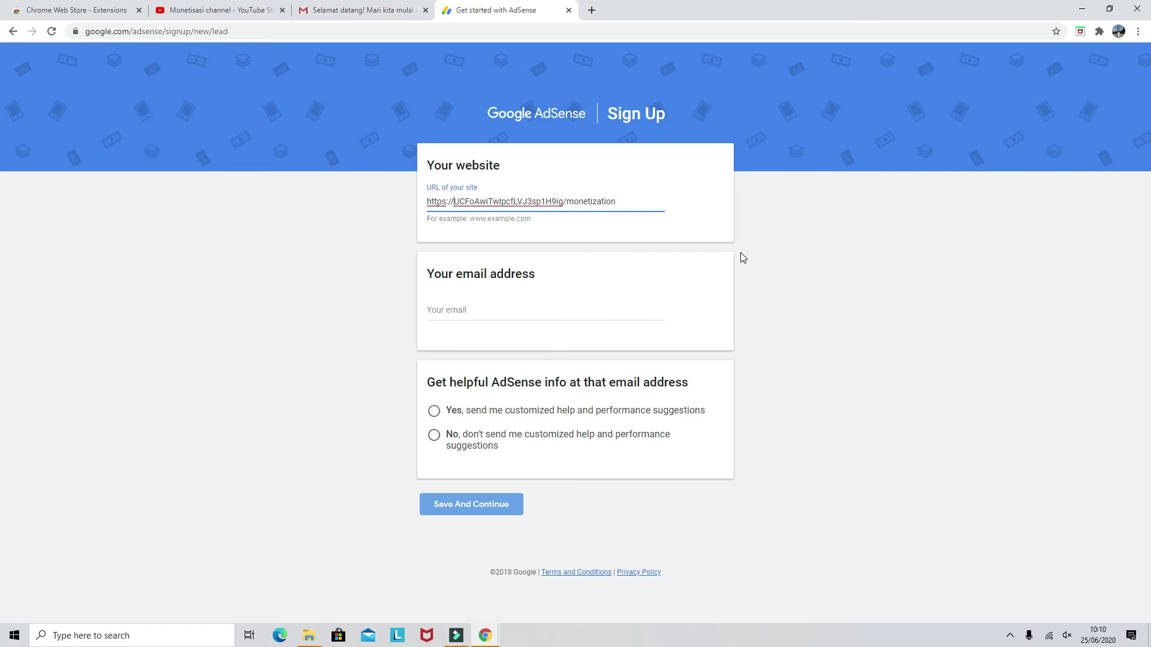
type("www.")
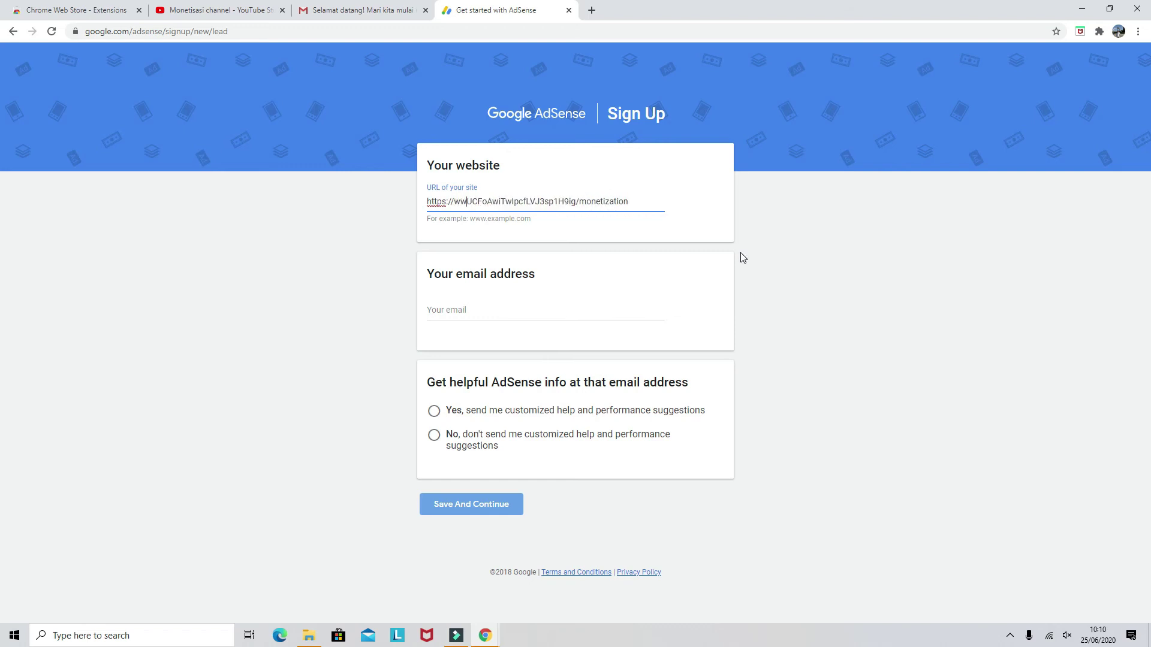
left_click(646, 205)
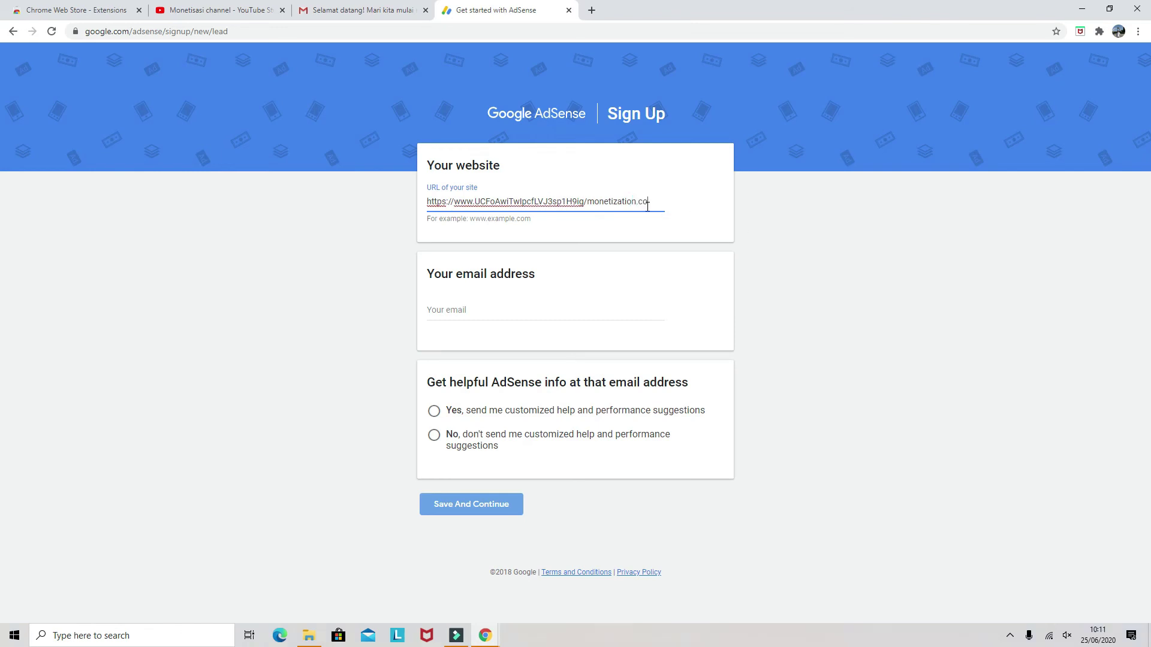
Fill in the saved Gmail address and choose Yes for helpful AdSense info
left_click(464, 310)
left_click(466, 339)
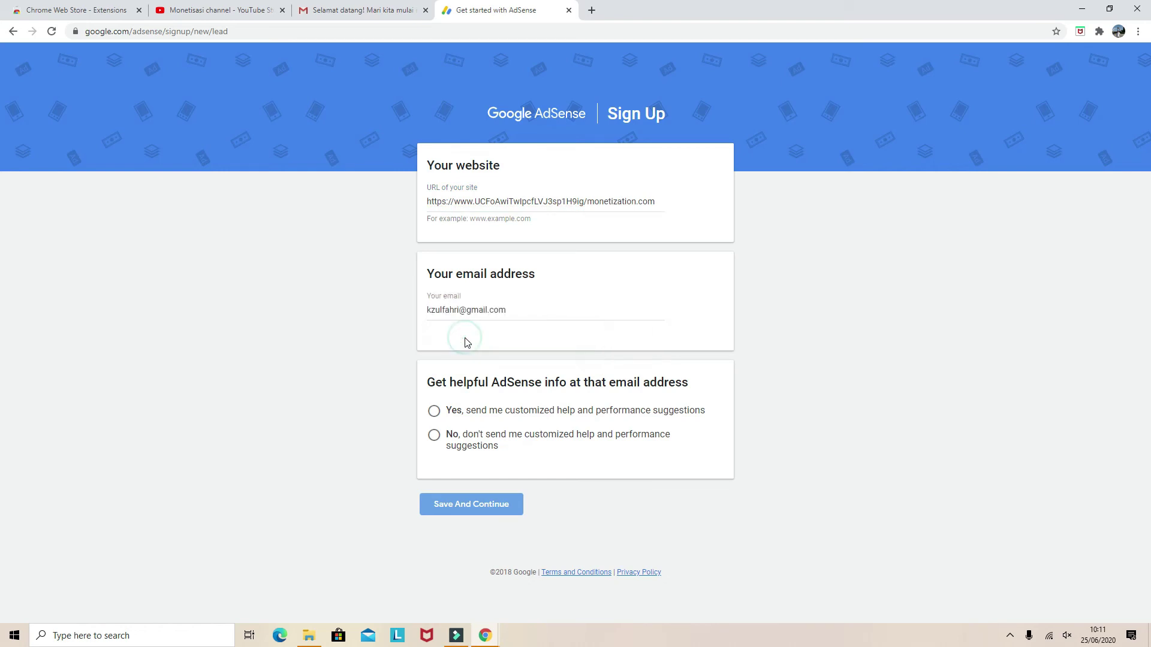
left_click(441, 412)
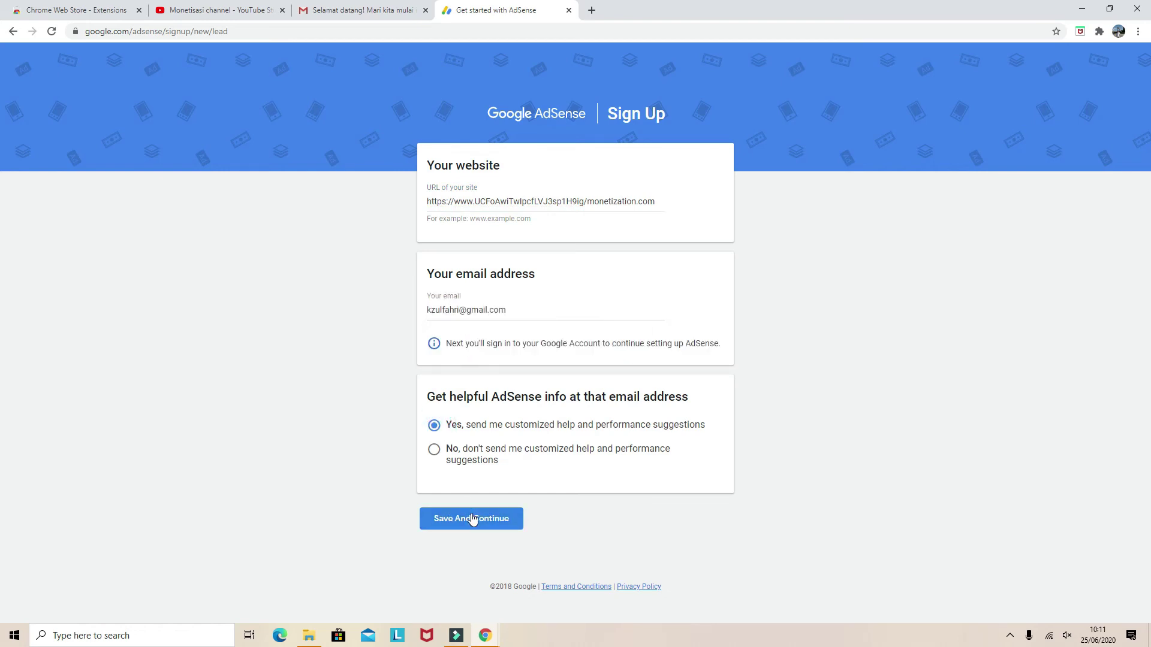
After the first submit is rejected, swap the site URL for the full youtube.com/channel address and resubmit
left_click(472, 519)
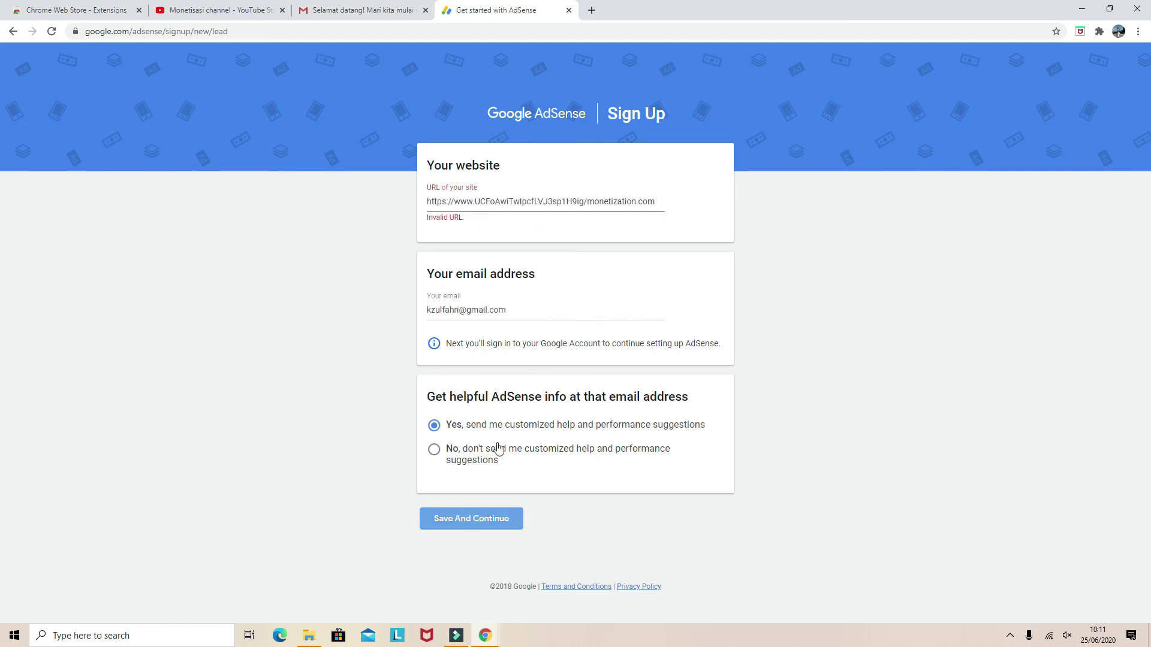
left_click(457, 204)
key("ctrl+a")
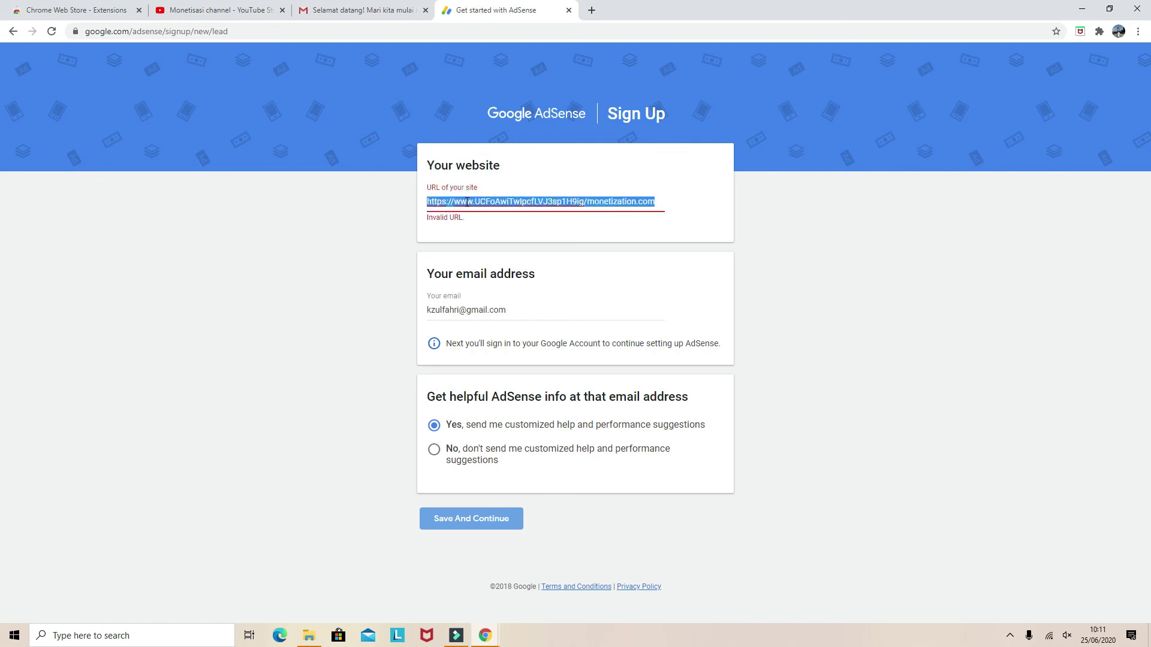
type("https://www.youtube.com/channel/UCFoAwiTwIpcfLVJ3sp1H9ig/monetization")
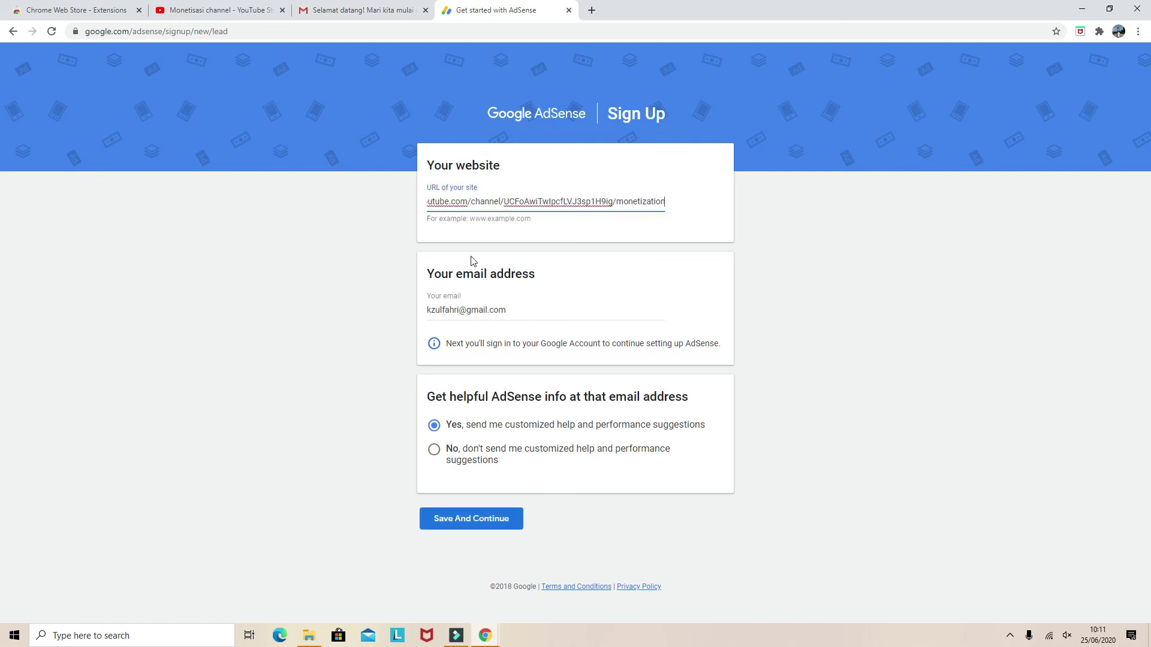
left_click(478, 521)
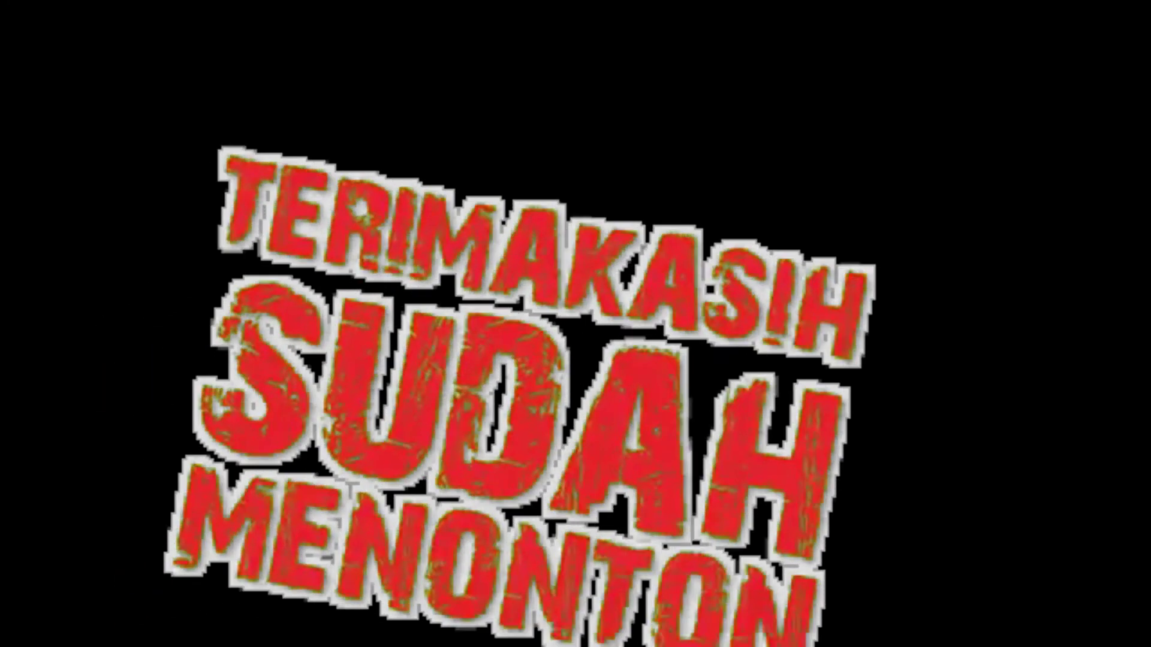